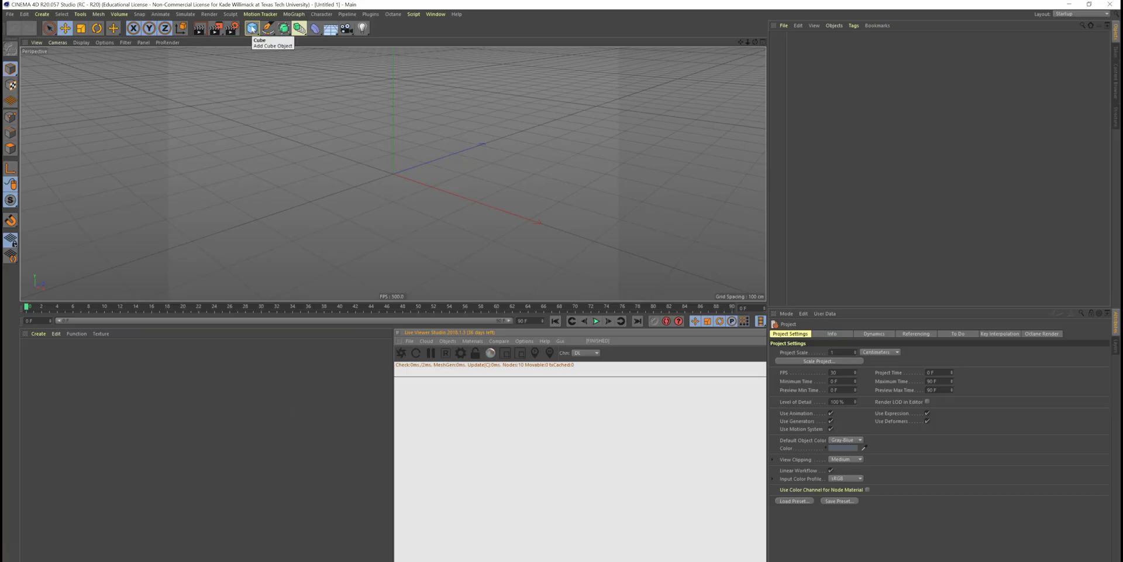
Step: Show the Octane menu's Octane Dialog, Live Viewer Window and Octane Settings commands
{"action": "left_click", "coordinate": [392, 14]}
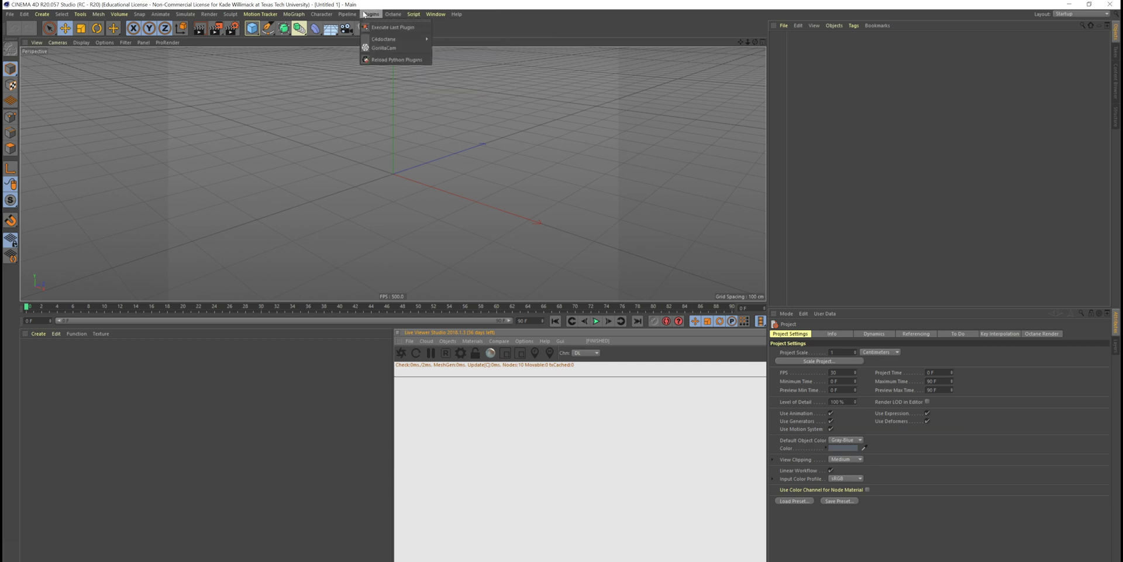
Step: Add a Vectron object and load the mandelbulb.txt preset from the vectron script category
{"action": "mouse_move", "coordinate": [420, 44]}
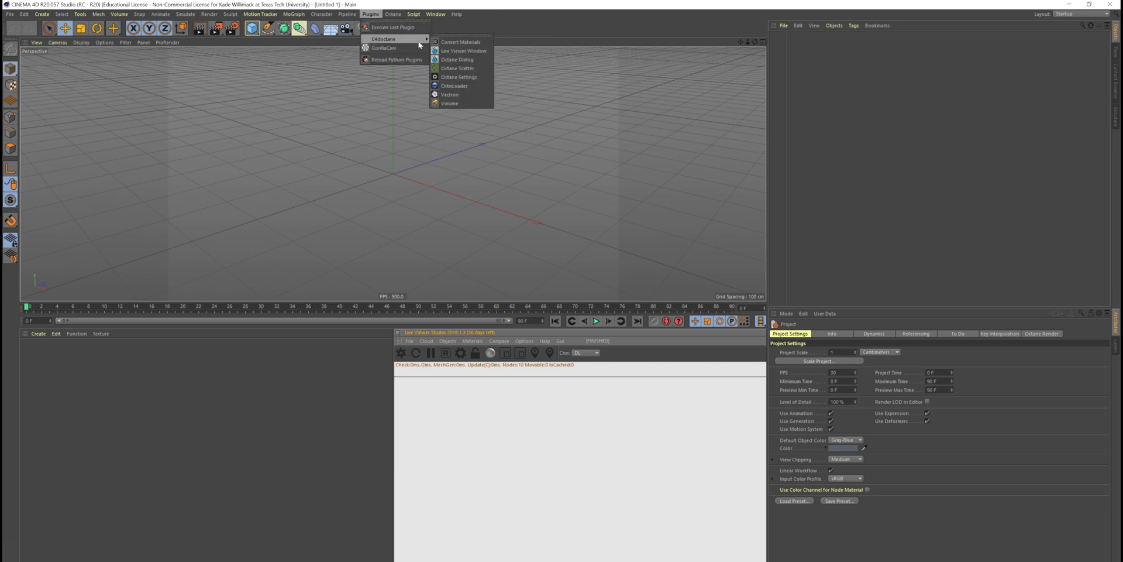
{"action": "left_click", "coordinate": [458, 94]}
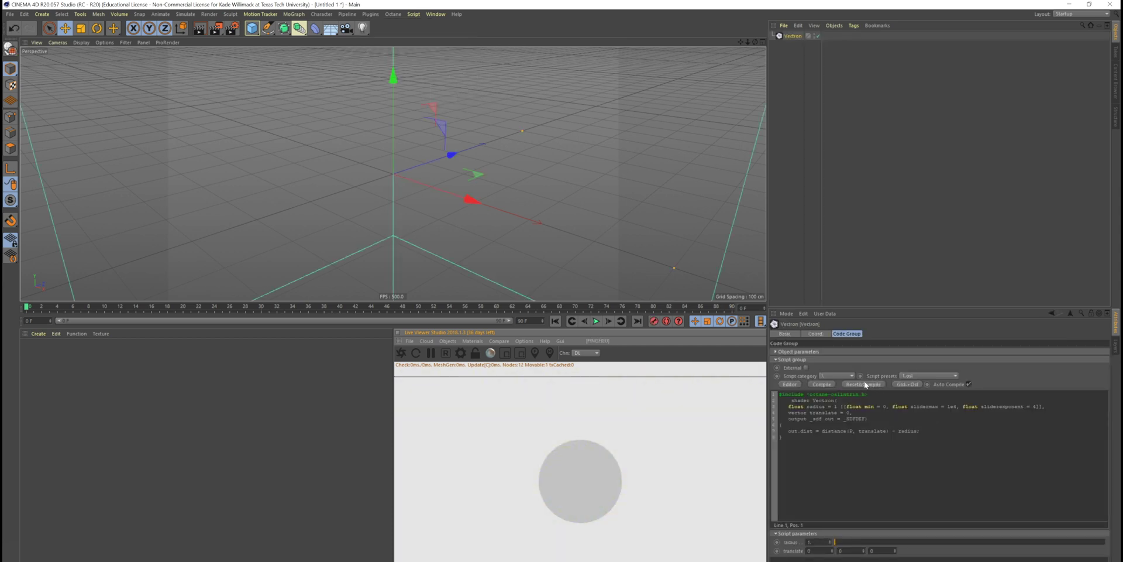
{"action": "left_click", "coordinate": [837, 375]}
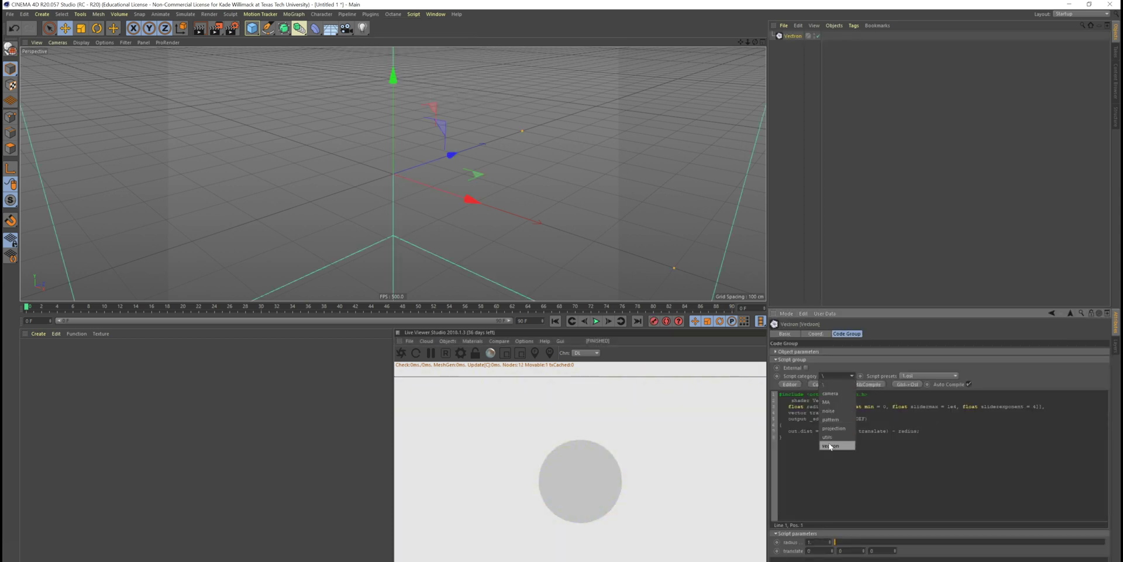
{"action": "left_click", "coordinate": [831, 446]}
{"action": "left_click", "coordinate": [909, 380]}
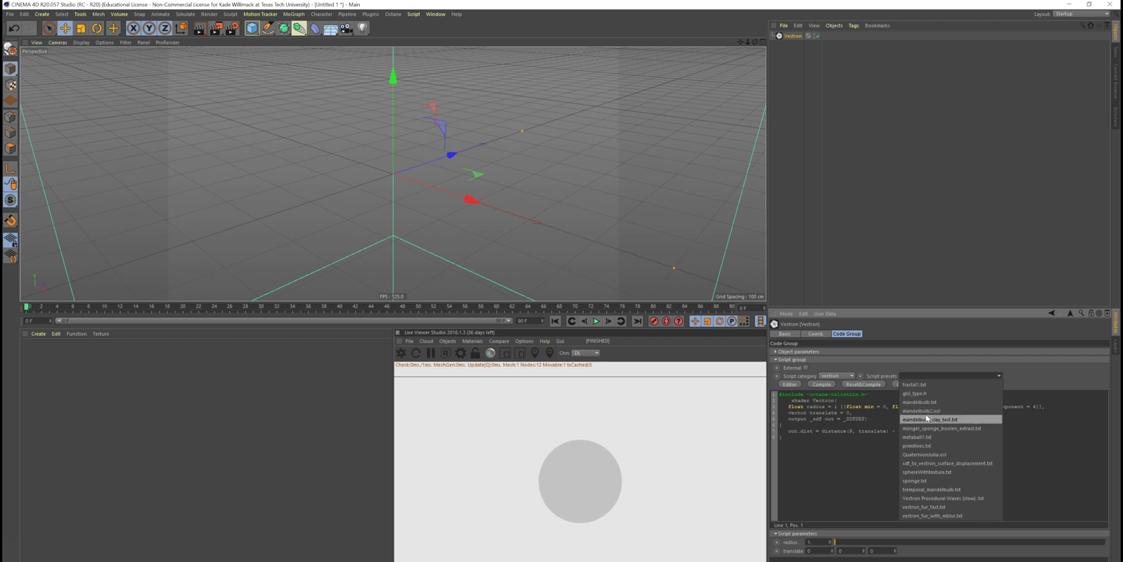
{"action": "left_click", "coordinate": [931, 403]}
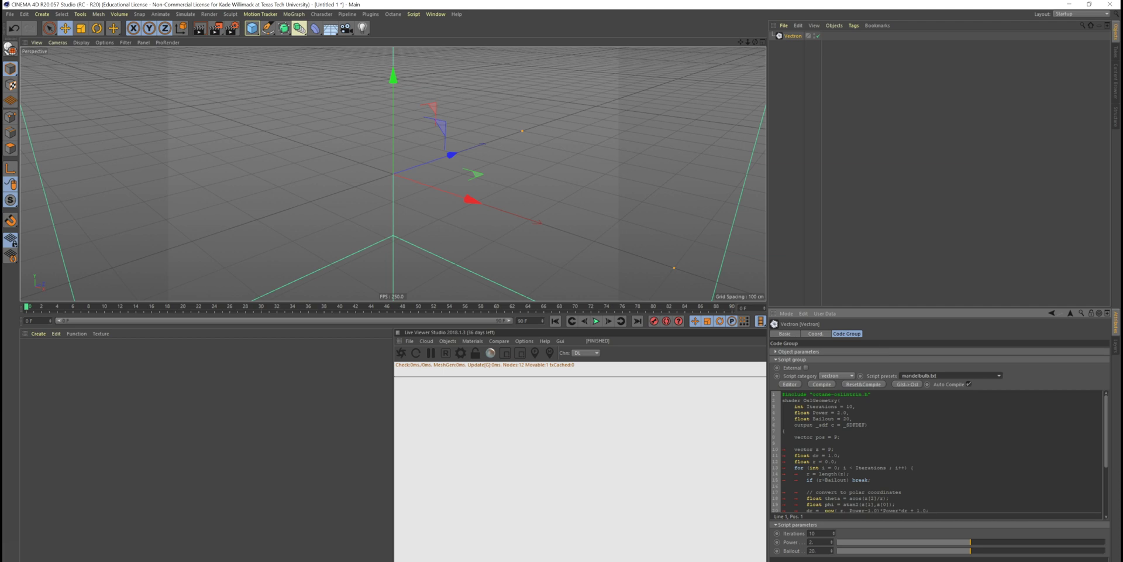
{"action": "left_click", "coordinate": [816, 542]}
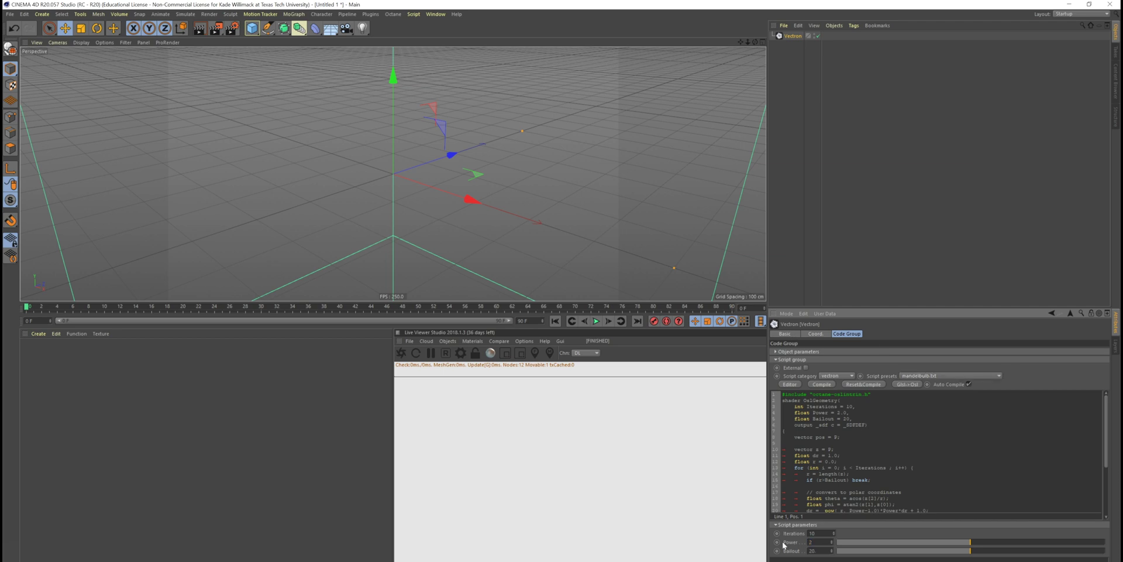
Step: Set the Mandelbulb's Power to 10 and dolly and orbit to frame the fractal
{"action": "type", "text": "2.1"}
{"action": "key", "text": "Return"}
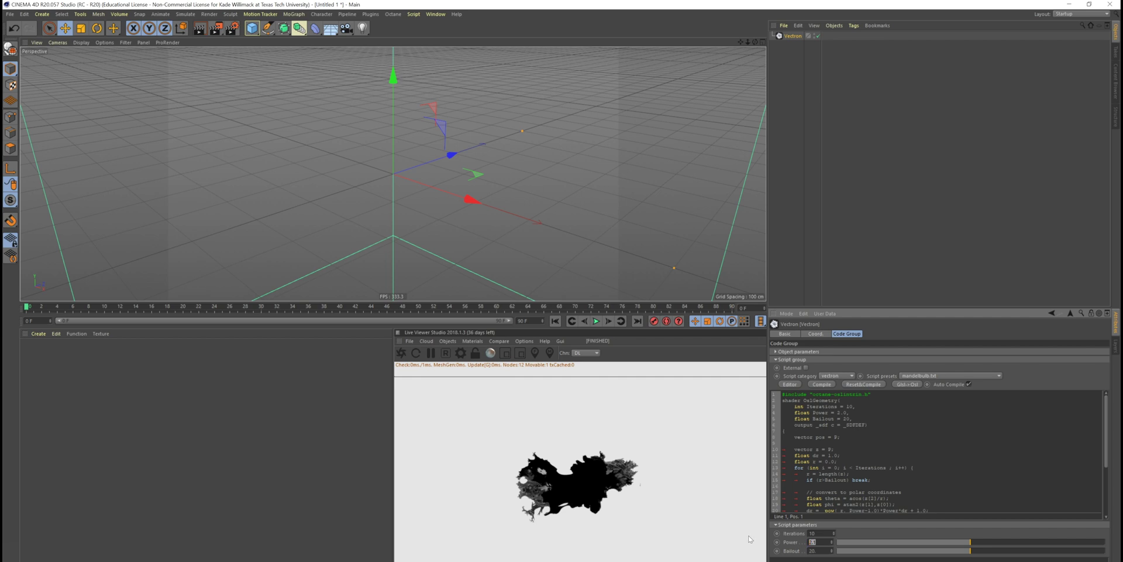
{"action": "key", "text": "Return"}
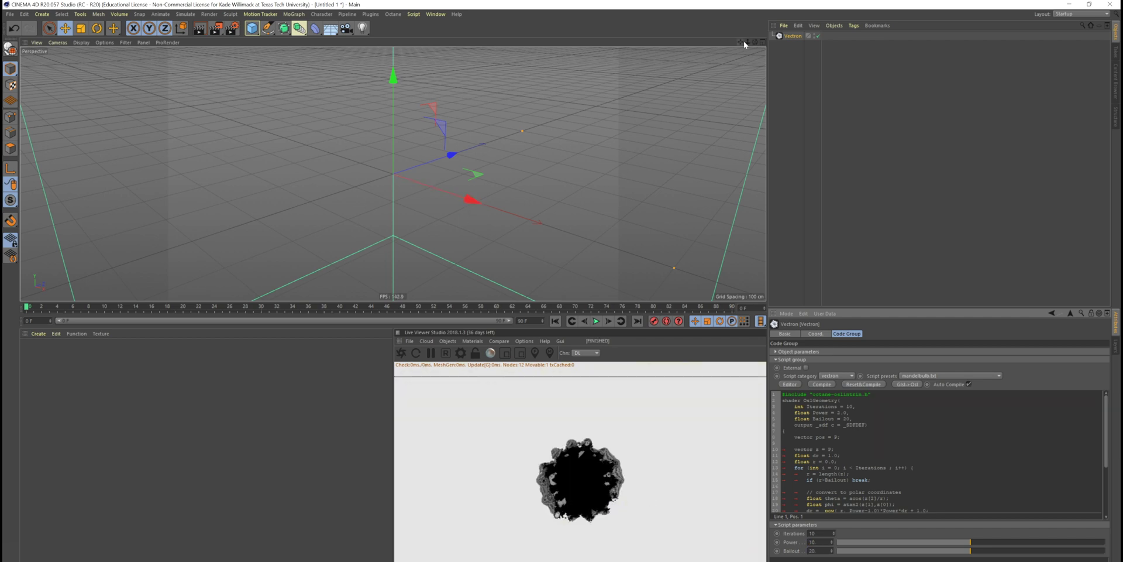
{"action": "left_click_drag", "start_coordinate": [747, 42], "coordinate": [810, 47]}
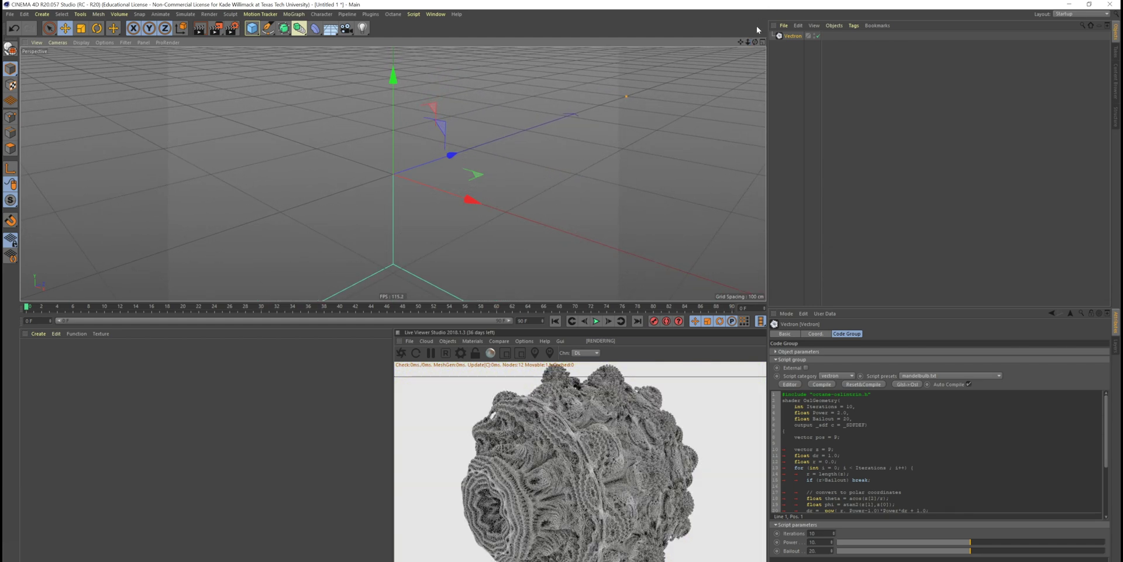
{"action": "mouse_move", "coordinate": [755, 42]}
{"action": "left_mouse_down"}
{"action": "mouse_move", "coordinate": [775, 44]}
{"action": "mouse_move", "coordinate": [751, 47]}
{"action": "mouse_move", "coordinate": [767, 53]}
{"action": "left_mouse_up"}
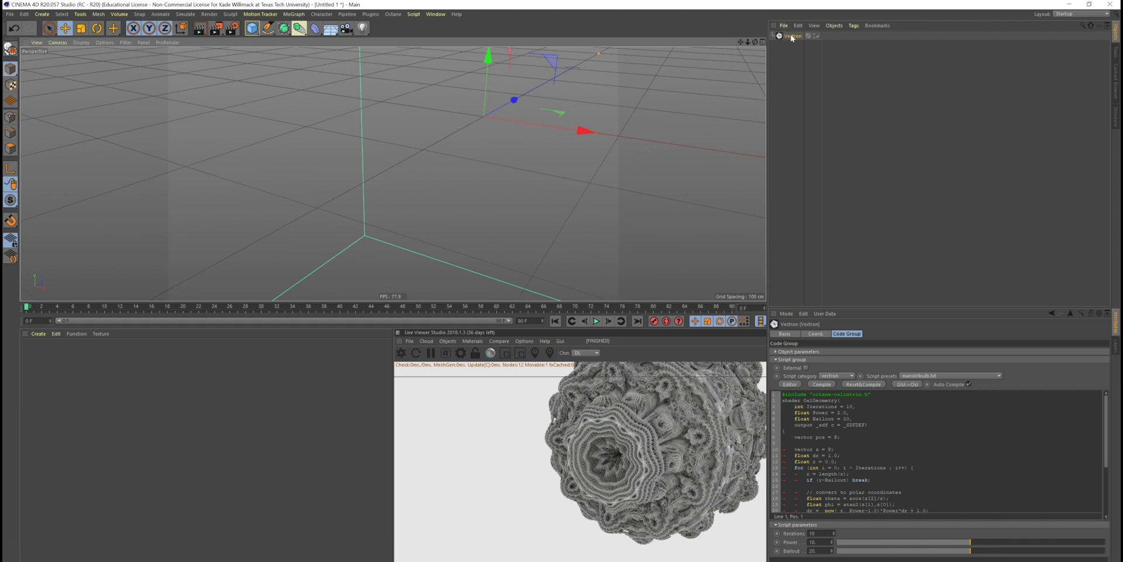
{"action": "left_click", "coordinate": [473, 340]}
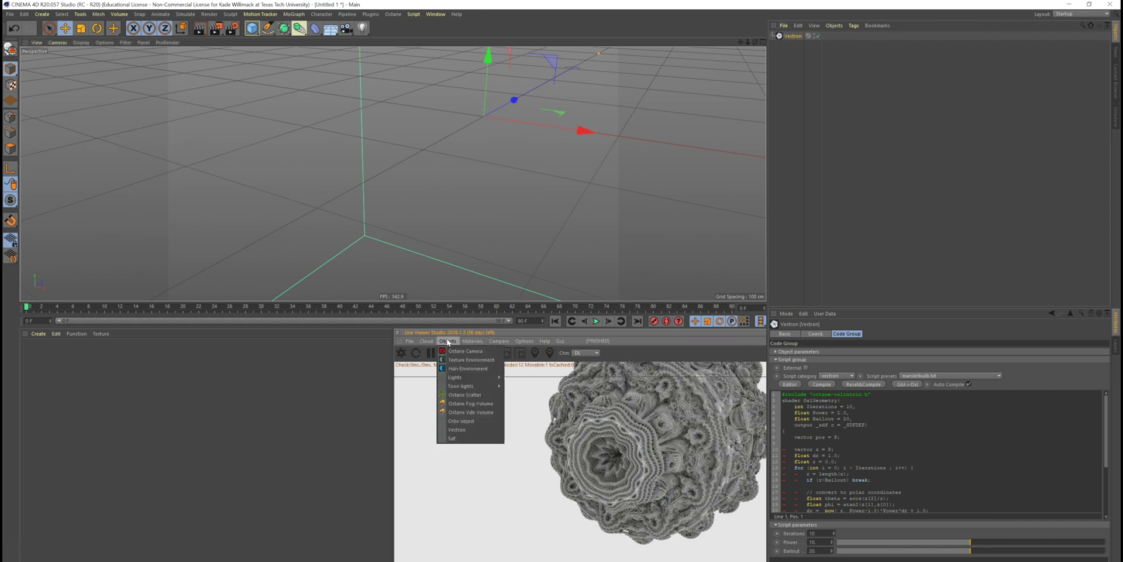
Step: Add an Octane Camera, view through it, and enable Camera Imager, AI denoiser and post processing
{"action": "left_click", "coordinate": [468, 351]}
{"action": "left_click", "coordinate": [833, 35]}
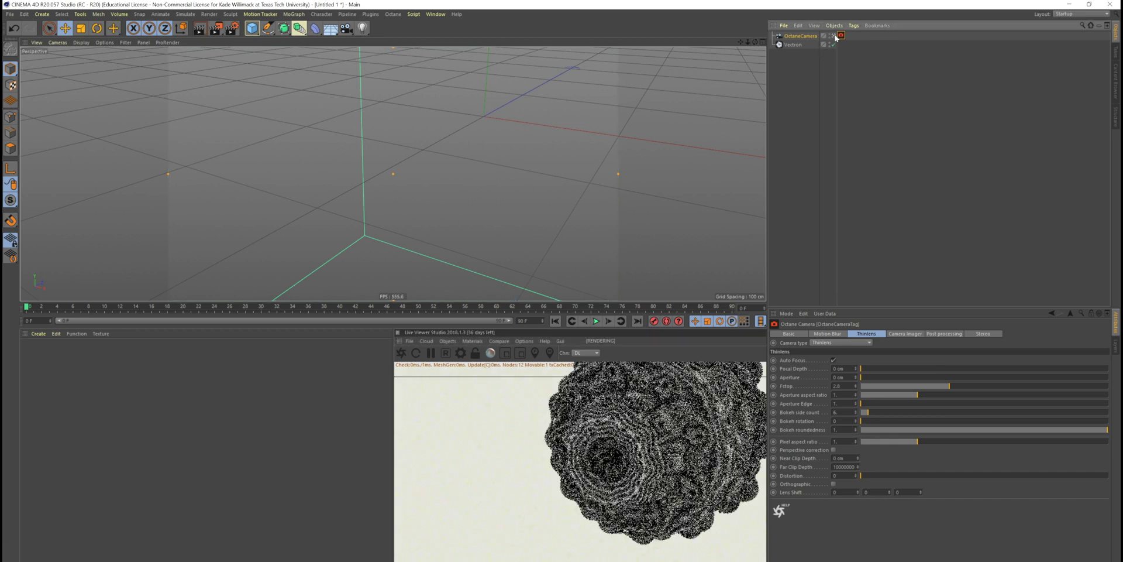
{"action": "left_click", "coordinate": [897, 335]}
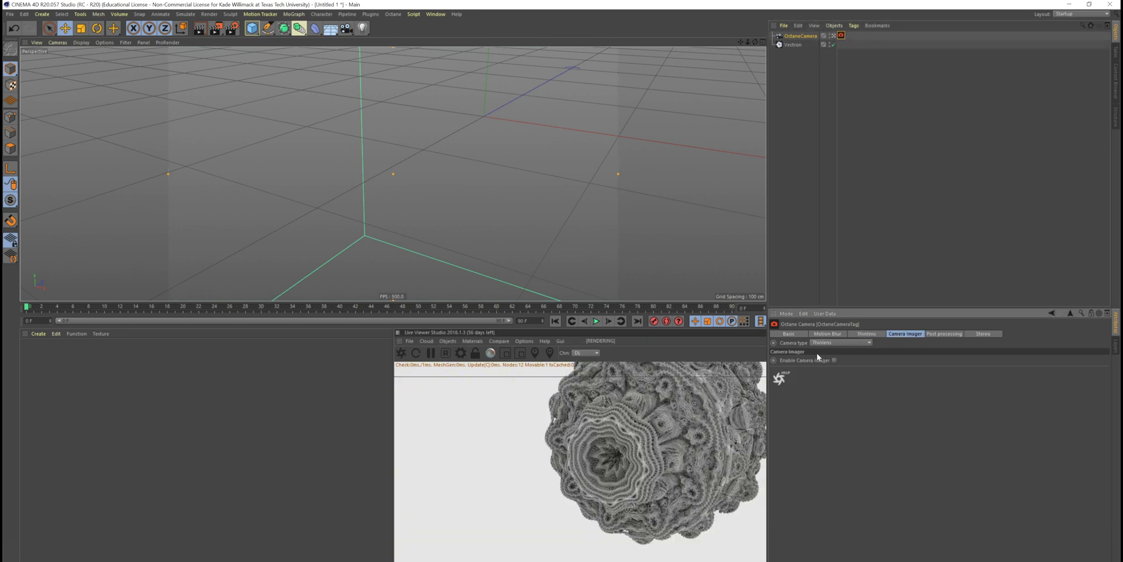
{"action": "left_click", "coordinate": [834, 360]}
{"action": "left_click", "coordinate": [777, 370]}
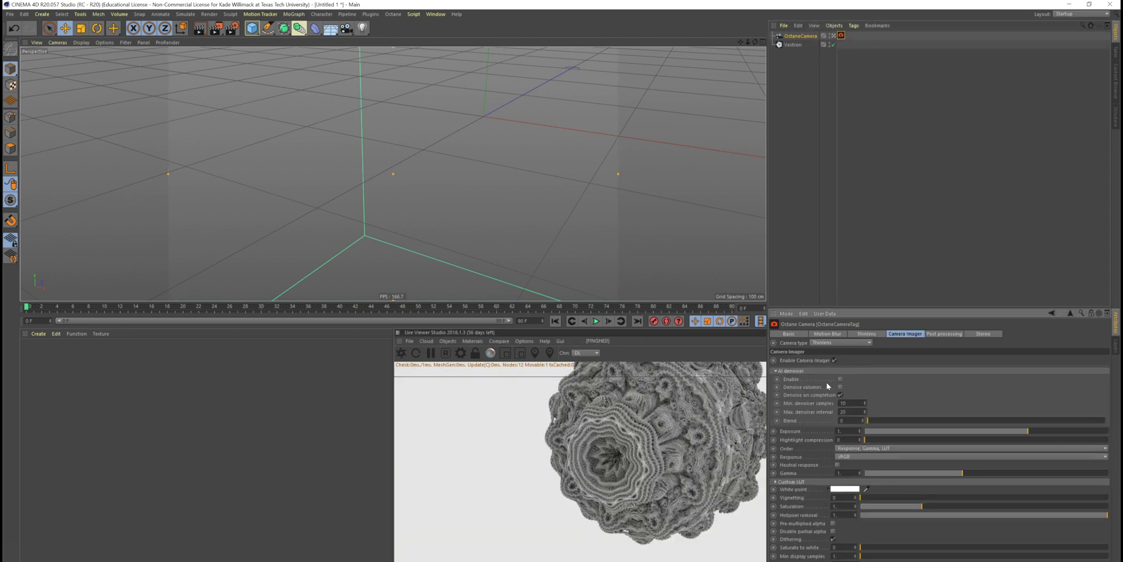
{"action": "left_click", "coordinate": [839, 379]}
{"action": "left_click", "coordinate": [930, 334]}
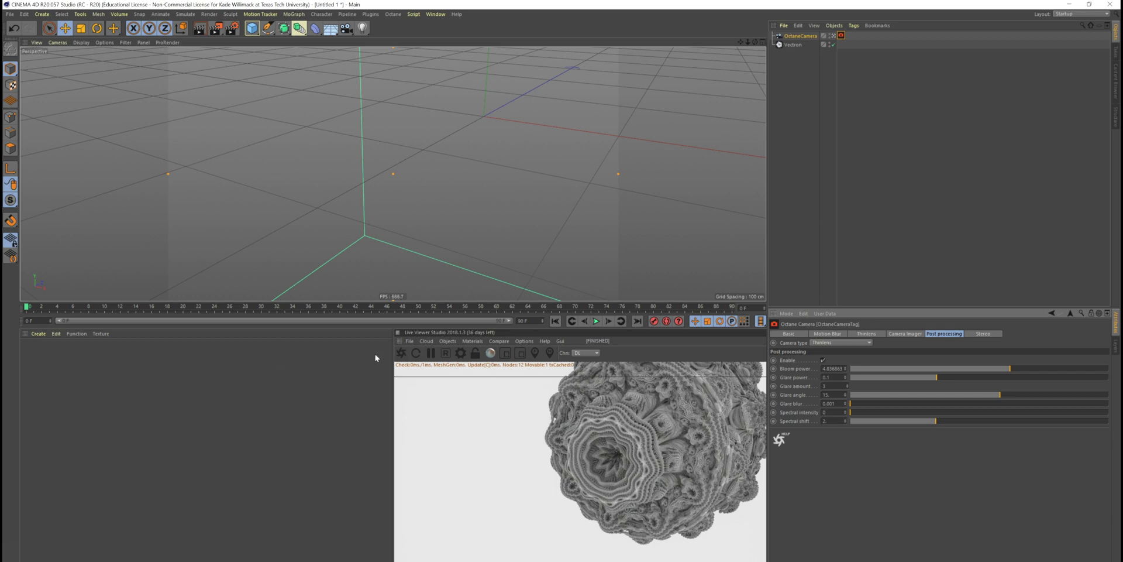
{"action": "left_click", "coordinate": [469, 341]}
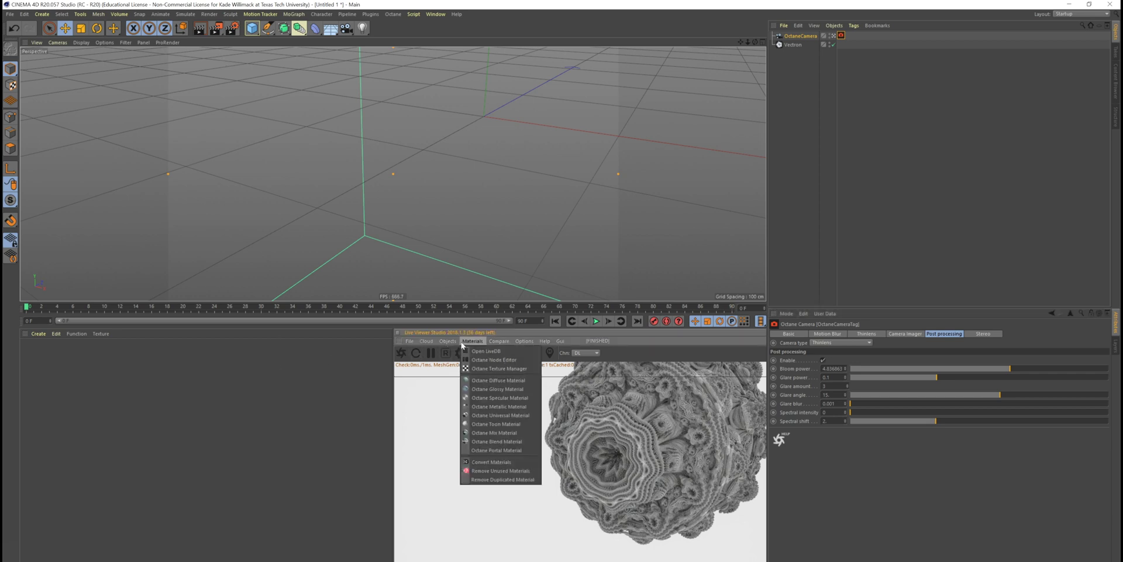
Step: Add an Hdri Environment and an Octane Arealight, moving the light along Z toward the camera
{"action": "mouse_move", "coordinate": [448, 341]}
{"action": "left_click", "coordinate": [463, 368]}
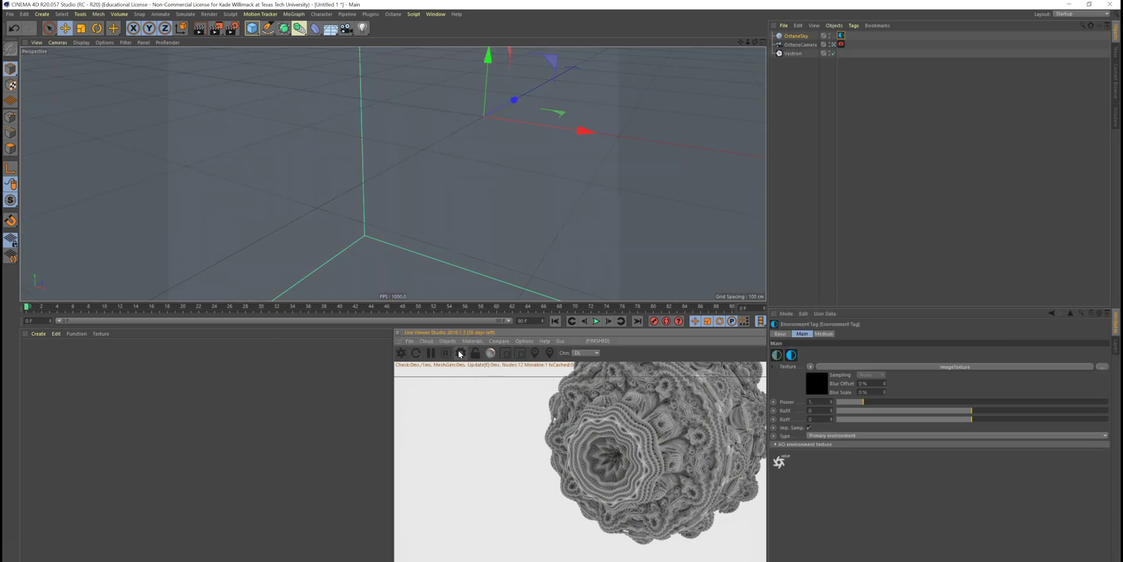
{"action": "left_click", "coordinate": [448, 341]}
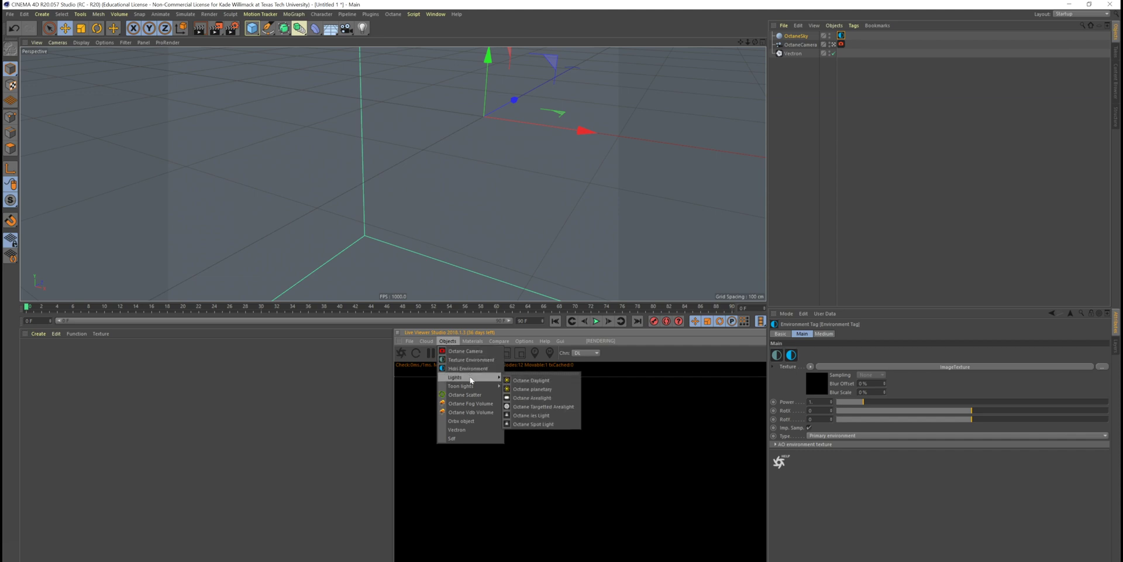
{"action": "mouse_move", "coordinate": [471, 377]}
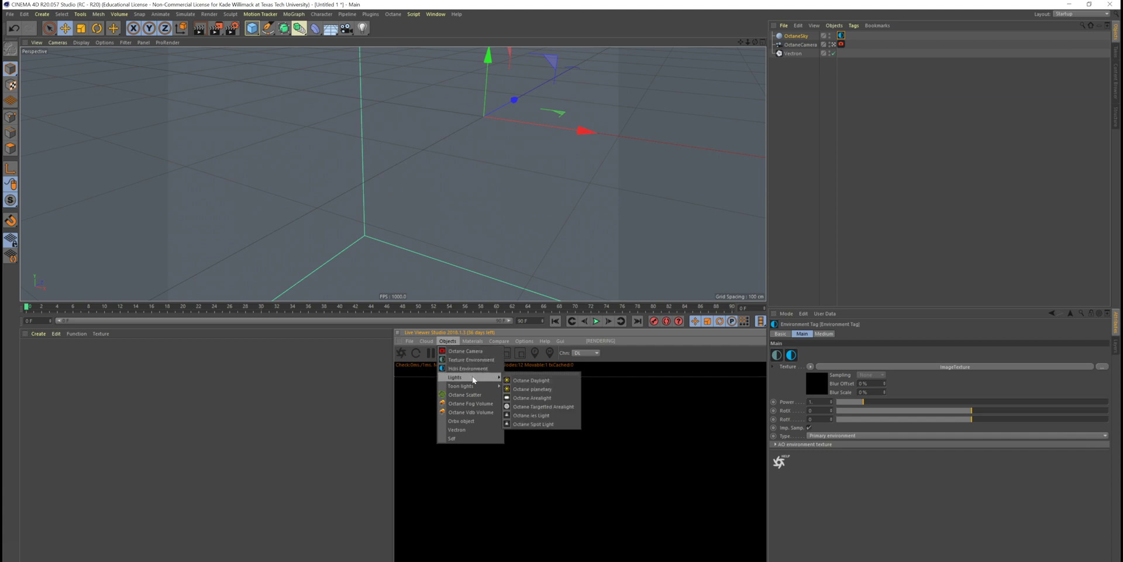
{"action": "left_click", "coordinate": [526, 397]}
{"action": "left_click_drag", "start_coordinate": [518, 99], "coordinate": [135, 159]}
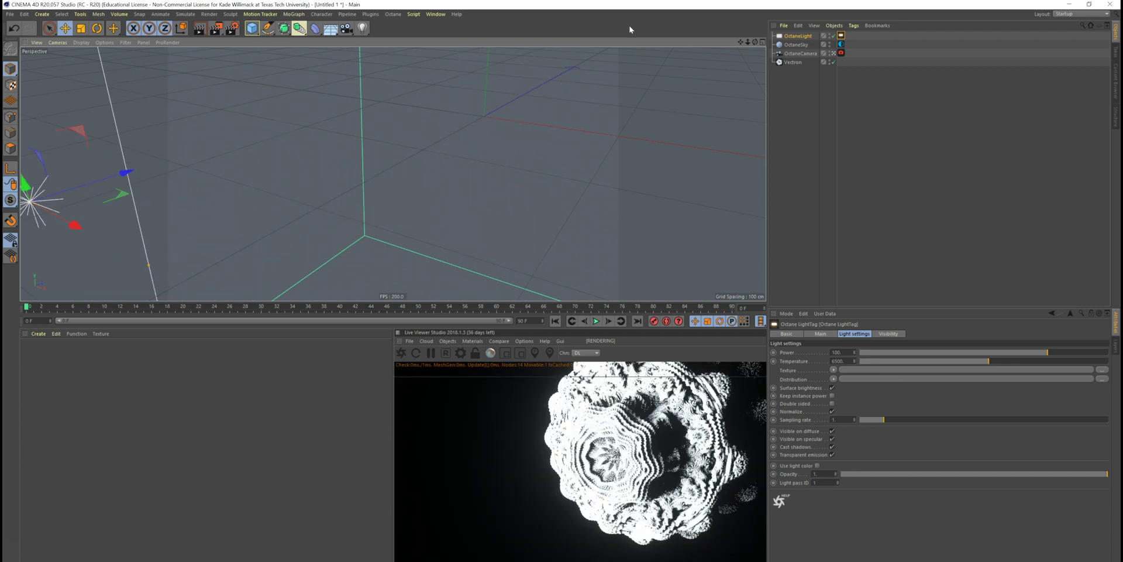
{"action": "middle_click", "coordinate": [265, 159]}
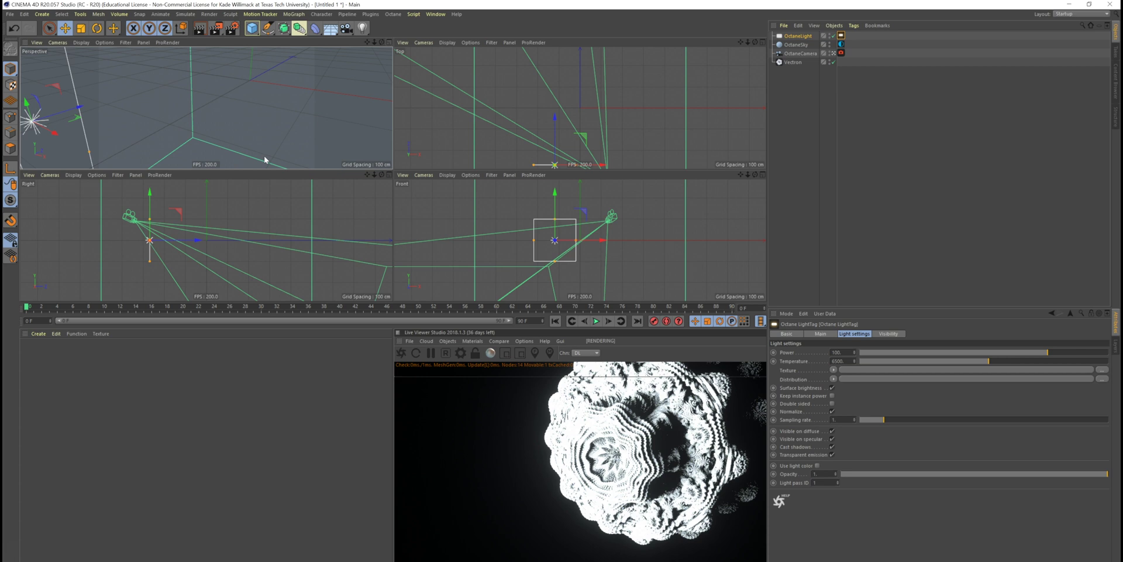
Step: Switch the viewport to Perspective and drag the OctaneLight to the fractal's left
{"action": "left_click", "coordinate": [389, 175]}
{"action": "left_click", "coordinate": [81, 43]}
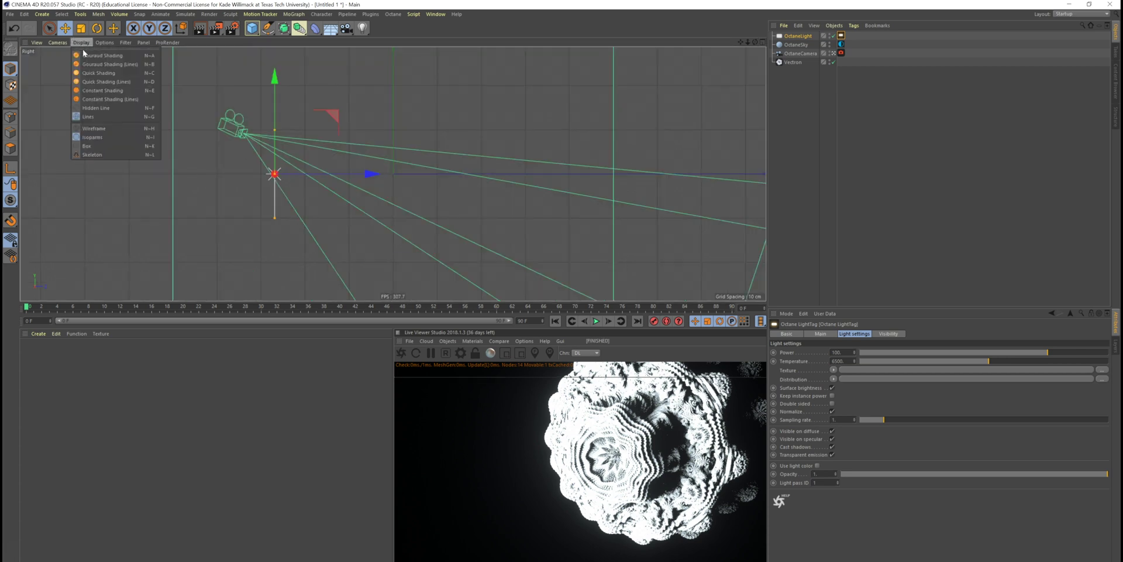
{"action": "left_click", "coordinate": [57, 43]}
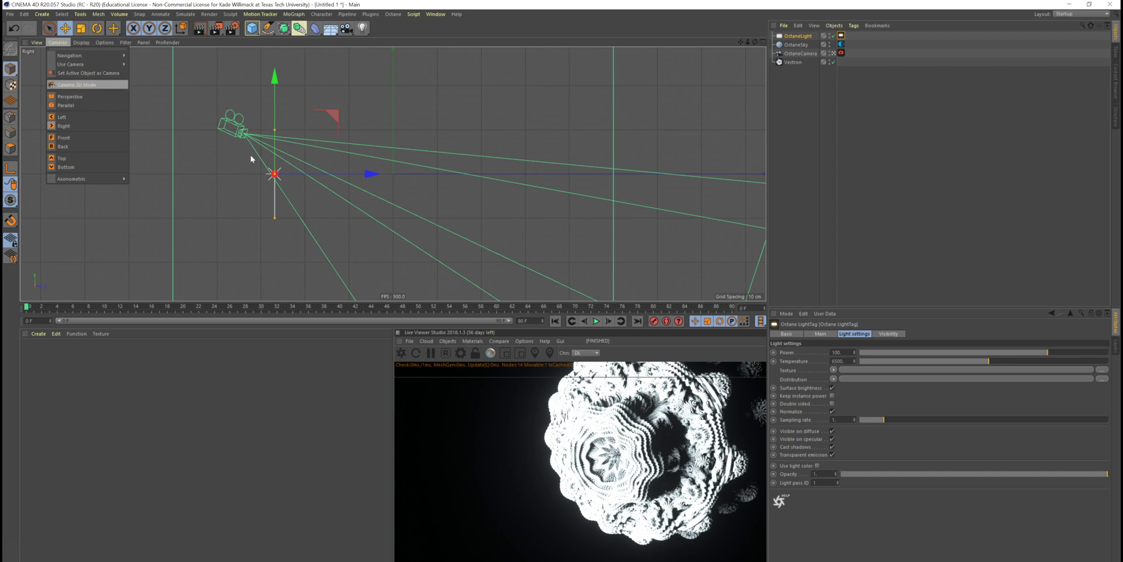
{"action": "left_click", "coordinate": [80, 97]}
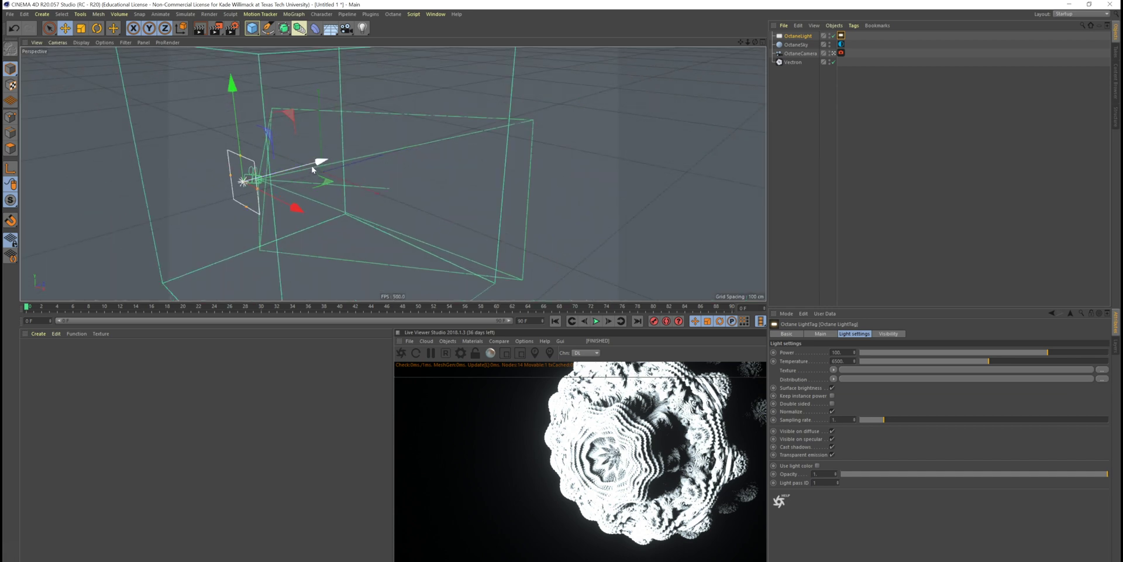
{"action": "left_click_drag", "start_coordinate": [313, 169], "coordinate": [170, 223]}
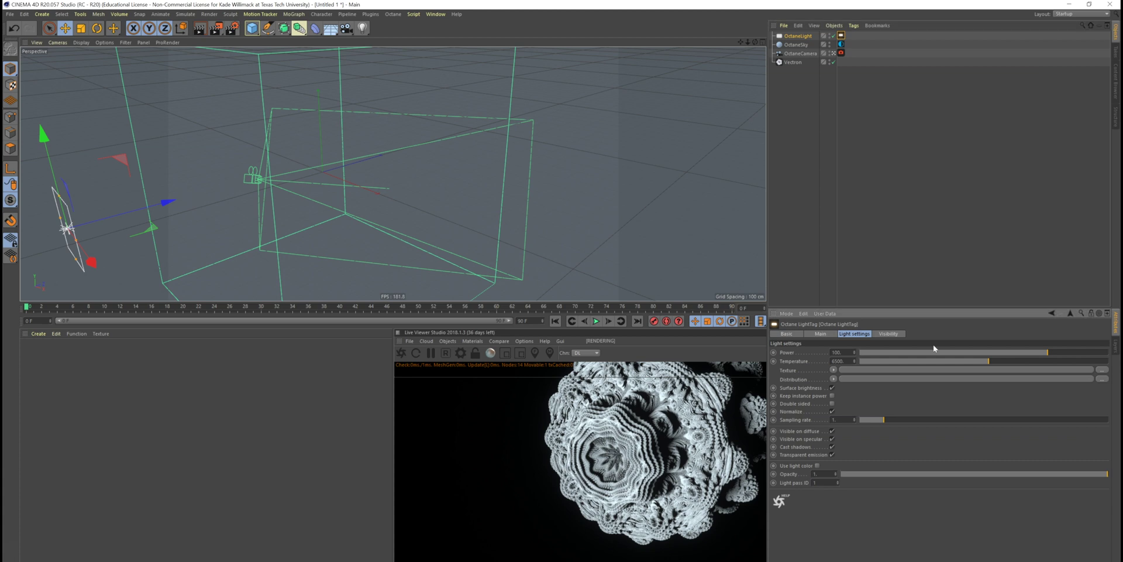
Step: Create a new Octane Material and apply it to the Vectron object
{"action": "left_click", "coordinate": [38, 334]}
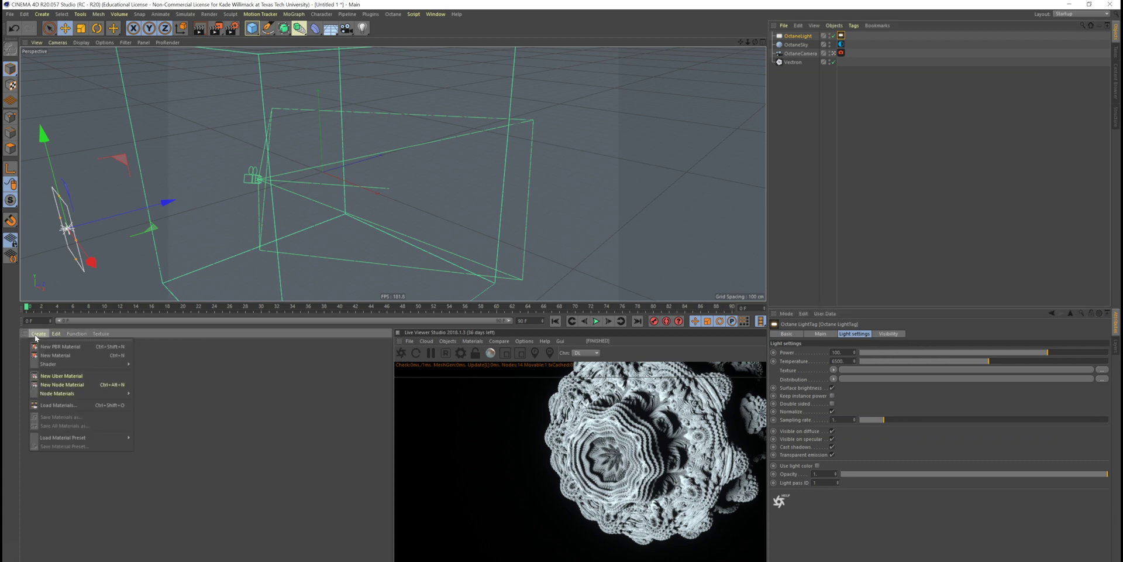
{"action": "mouse_move", "coordinate": [66, 367]}
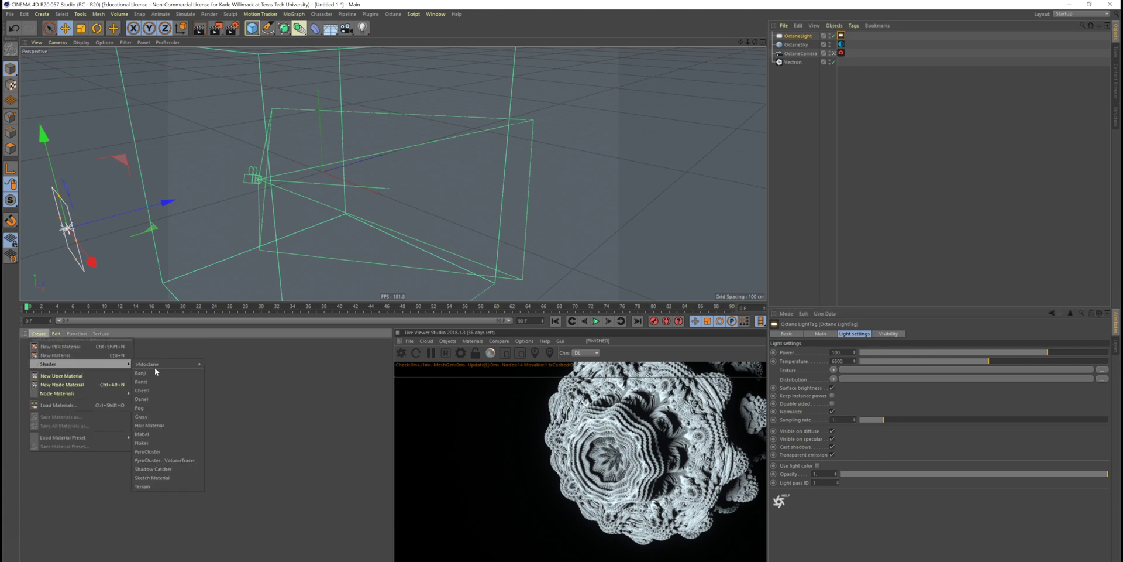
{"action": "mouse_move", "coordinate": [155, 363]}
{"action": "left_click", "coordinate": [244, 372]}
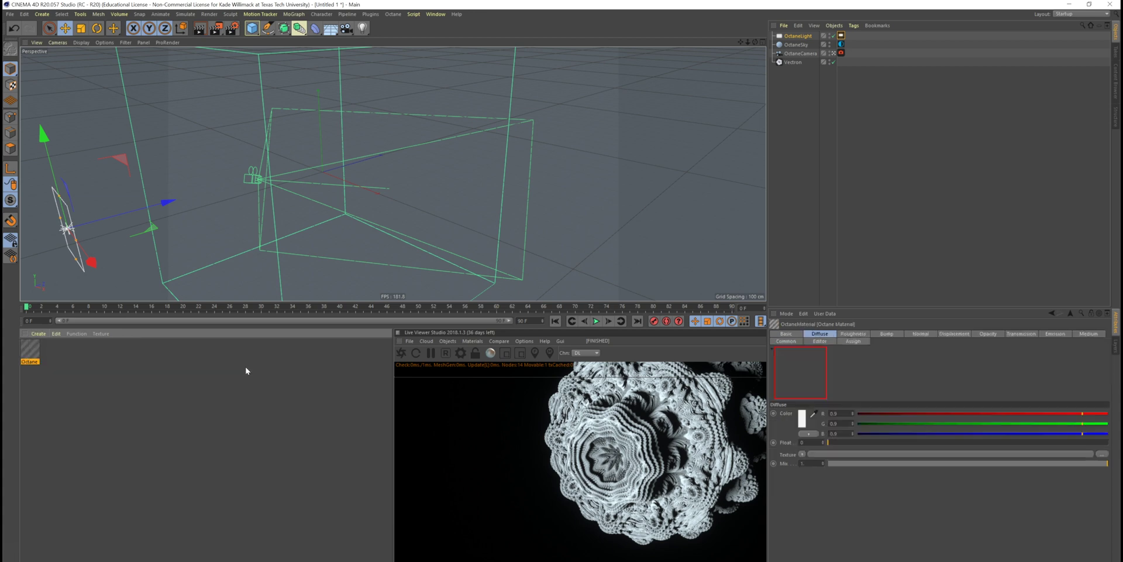
{"action": "left_click_drag", "start_coordinate": [796, 41], "coordinate": [797, 36]}
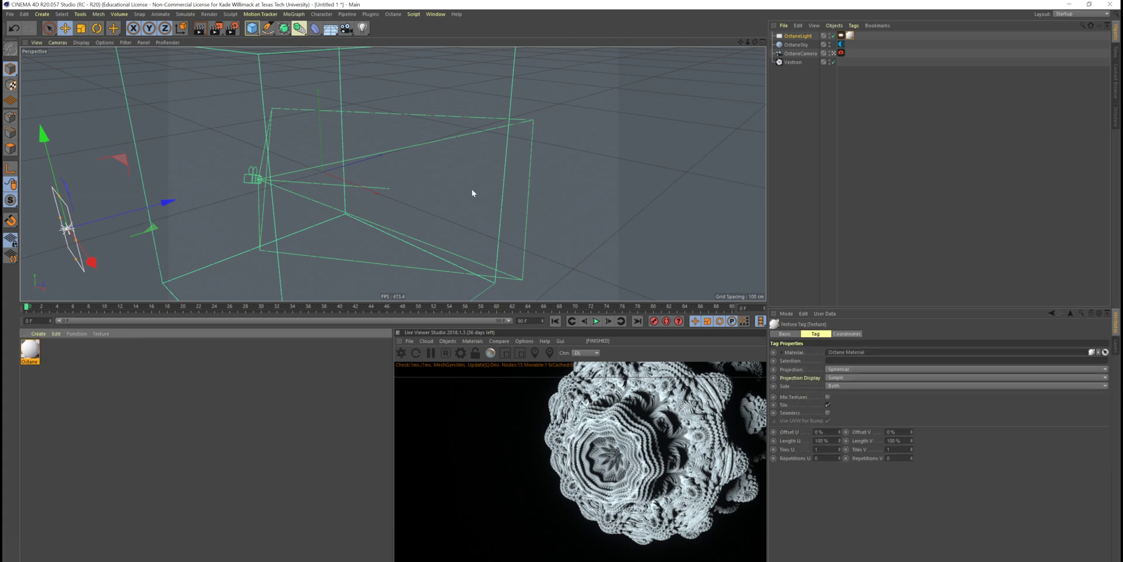
{"action": "left_click", "coordinate": [850, 35]}
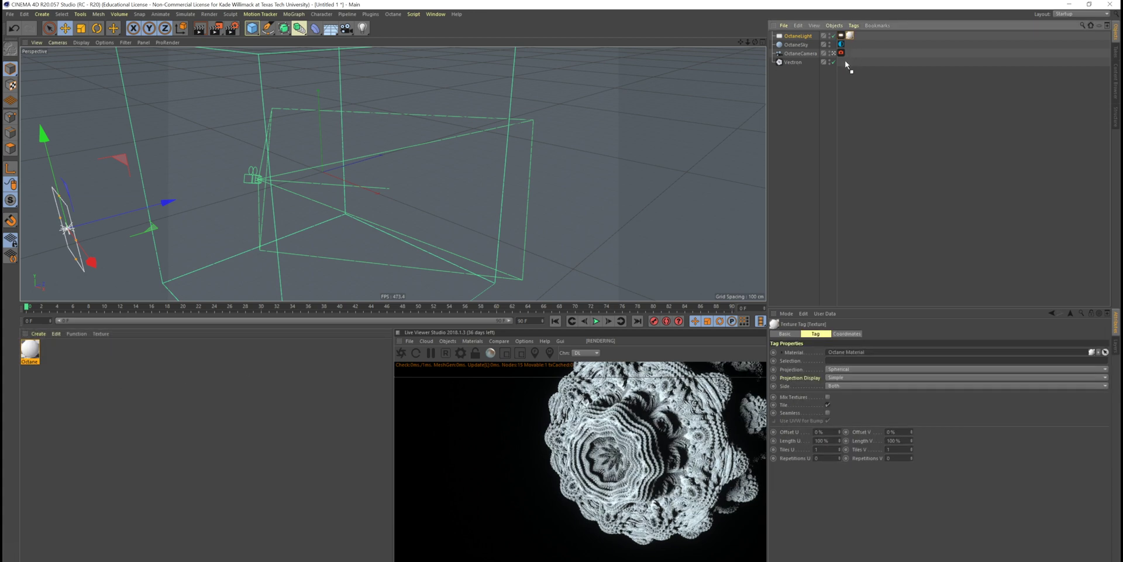
{"action": "left_click_drag", "start_coordinate": [846, 65], "coordinate": [840, 63]}
Step: Set the Octane material's type to Metallic
{"action": "double_click", "coordinate": [30, 350]}
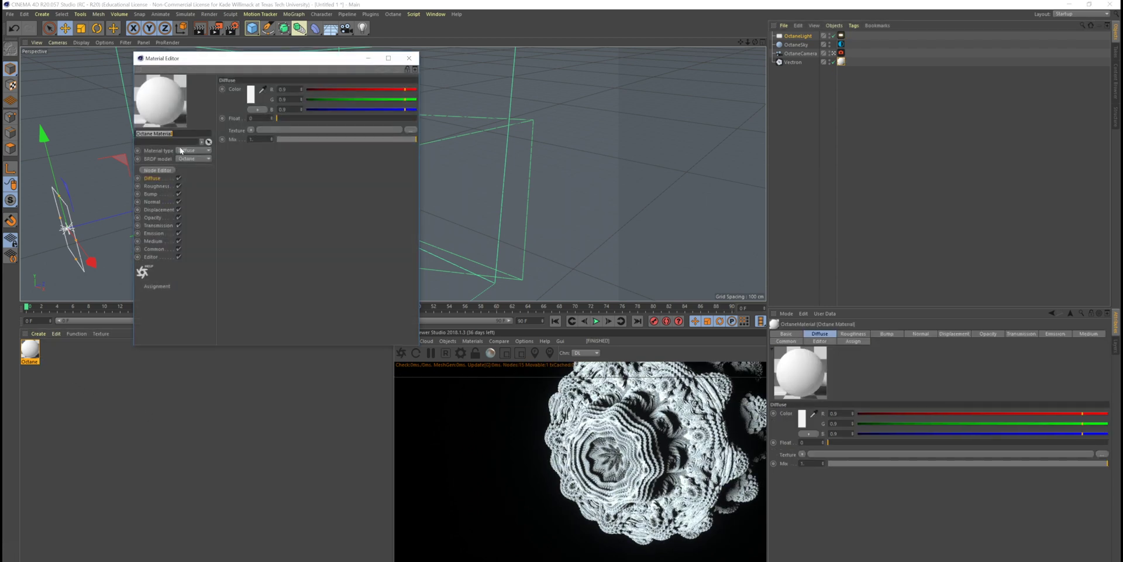
{"action": "left_click", "coordinate": [181, 150]}
{"action": "left_click", "coordinate": [193, 193]}
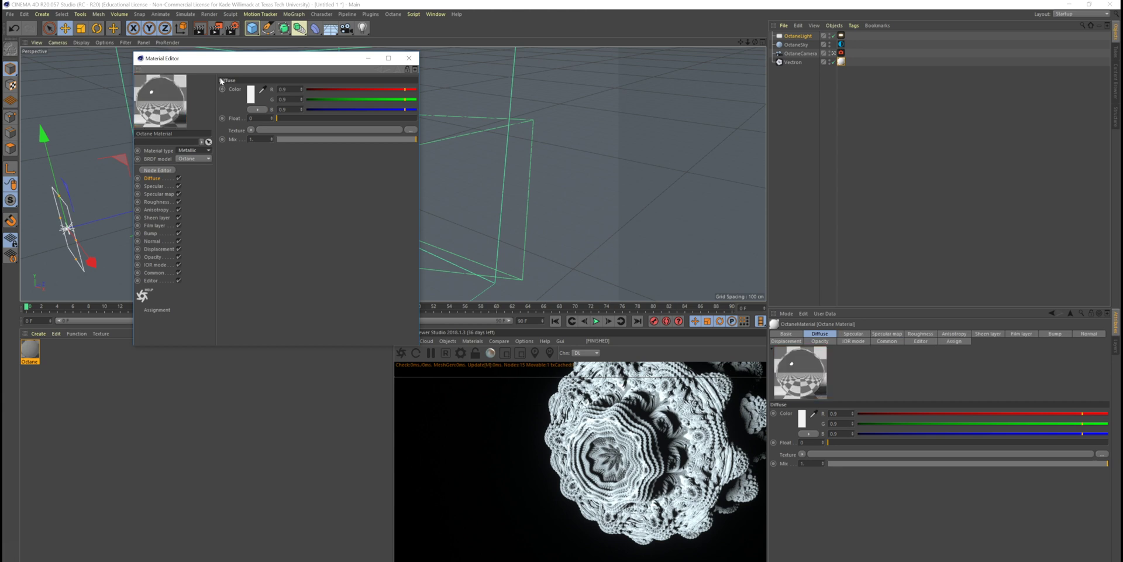
{"action": "left_click_drag", "start_coordinate": [222, 58], "coordinate": [251, 180]}
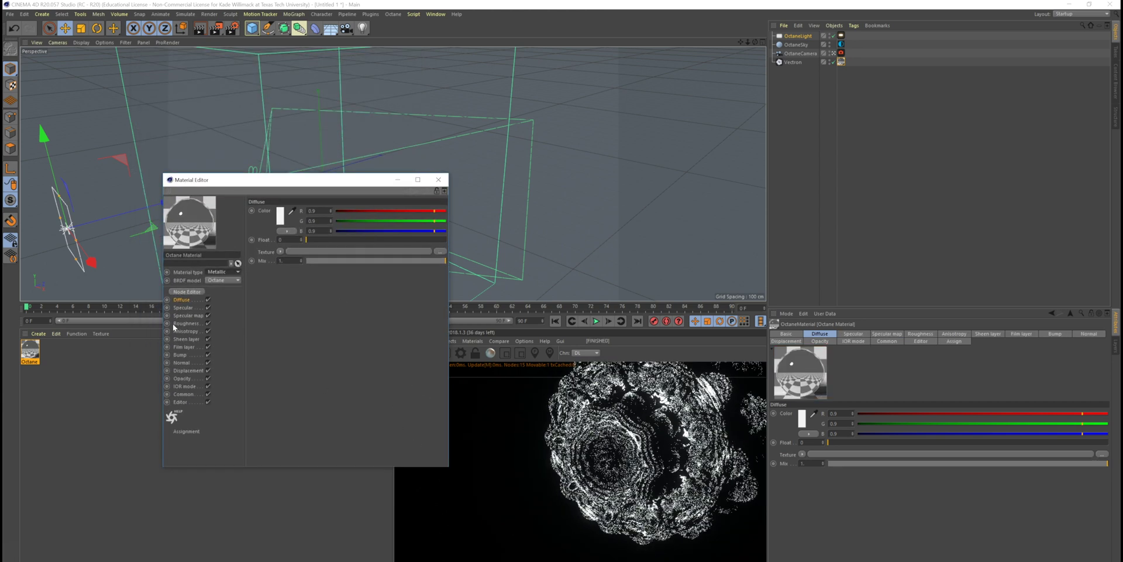
Step: Add a Gradient texture to the material's Film layer and adjust the Film IOR
{"action": "left_click", "coordinate": [181, 363]}
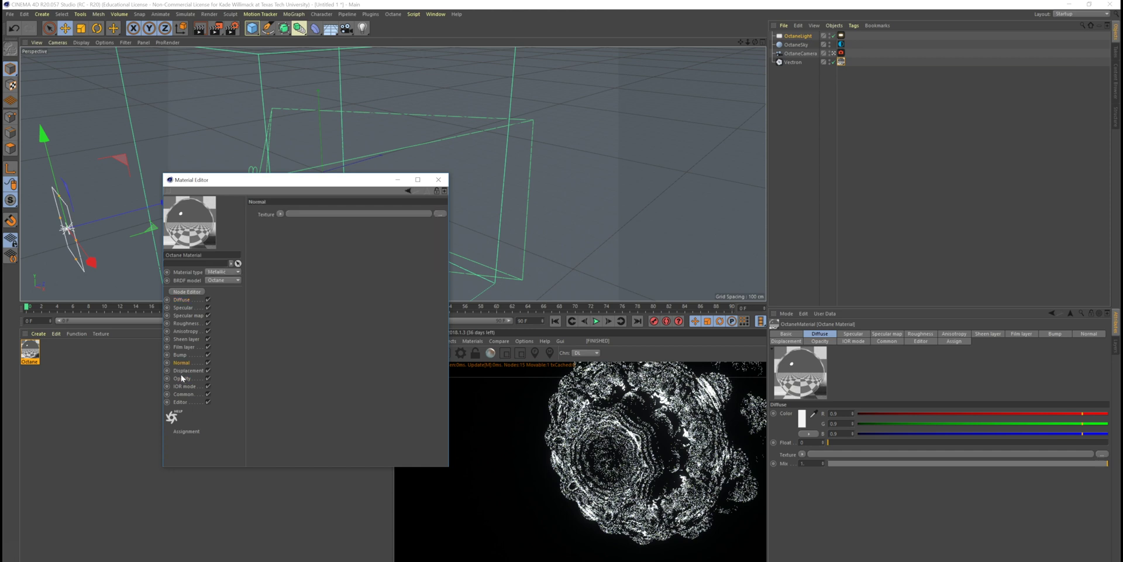
{"action": "left_click", "coordinate": [181, 386]}
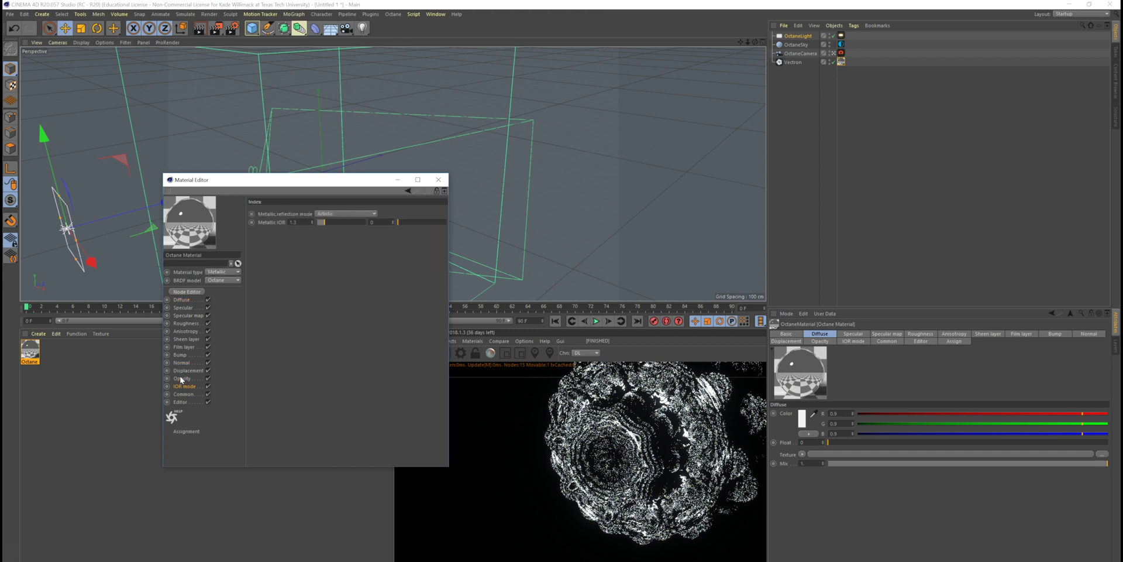
{"action": "left_click", "coordinate": [186, 347]}
{"action": "left_click", "coordinate": [284, 250]}
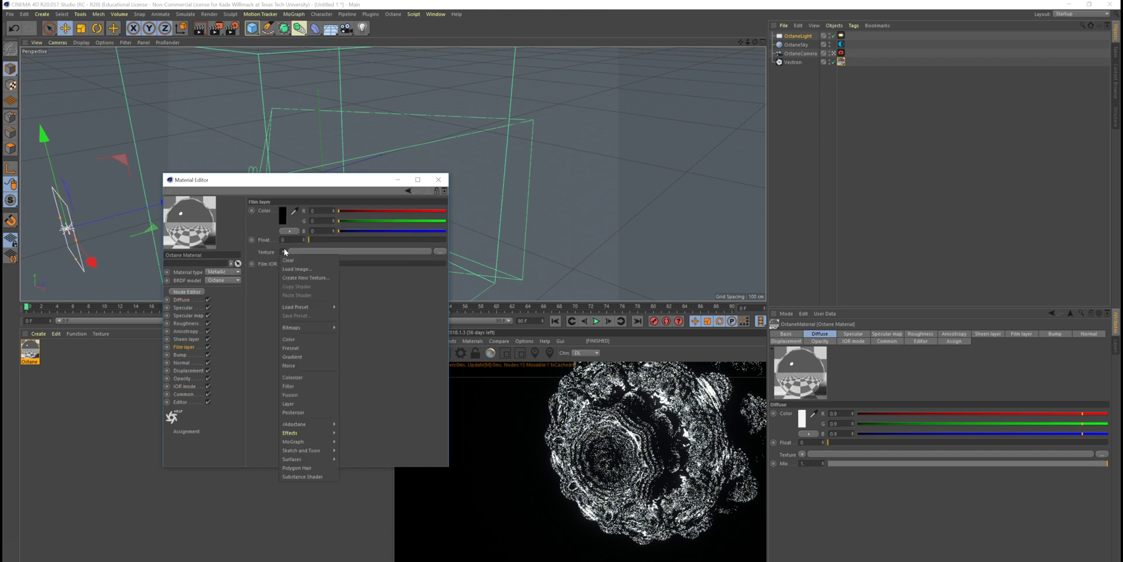
{"action": "mouse_move", "coordinate": [323, 427]}
{"action": "left_click", "coordinate": [319, 356]}
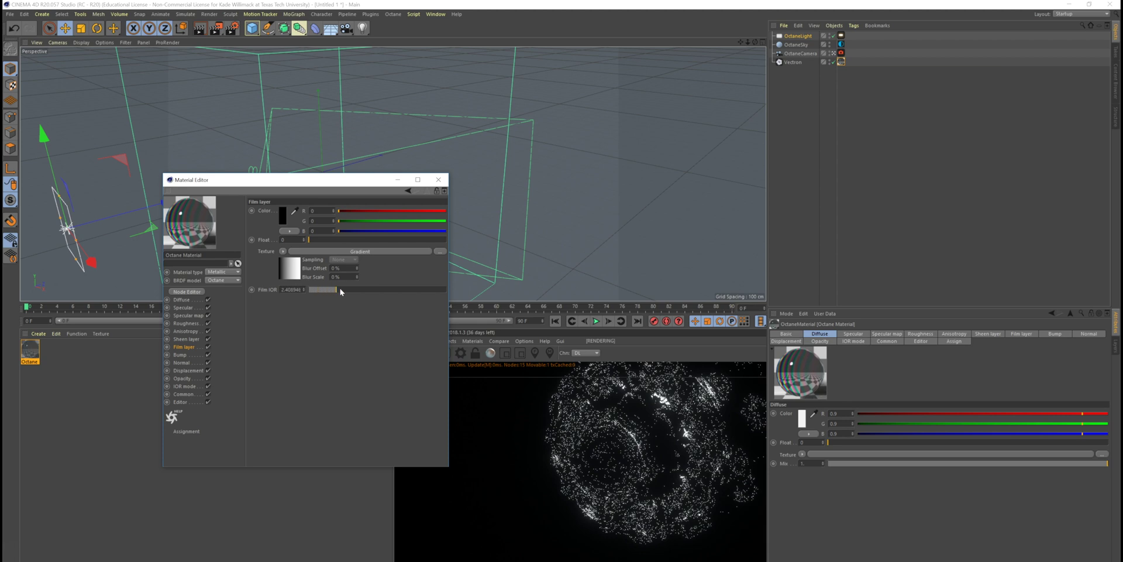
{"action": "left_click_drag", "start_coordinate": [339, 288], "coordinate": [311, 293]}
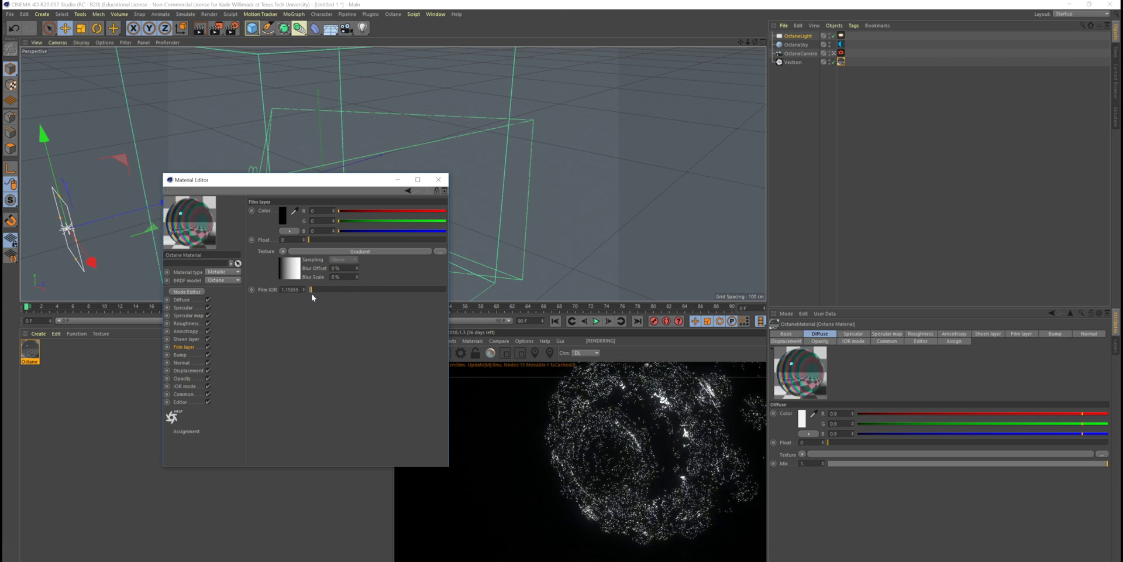
{"action": "left_click", "coordinate": [440, 180]}
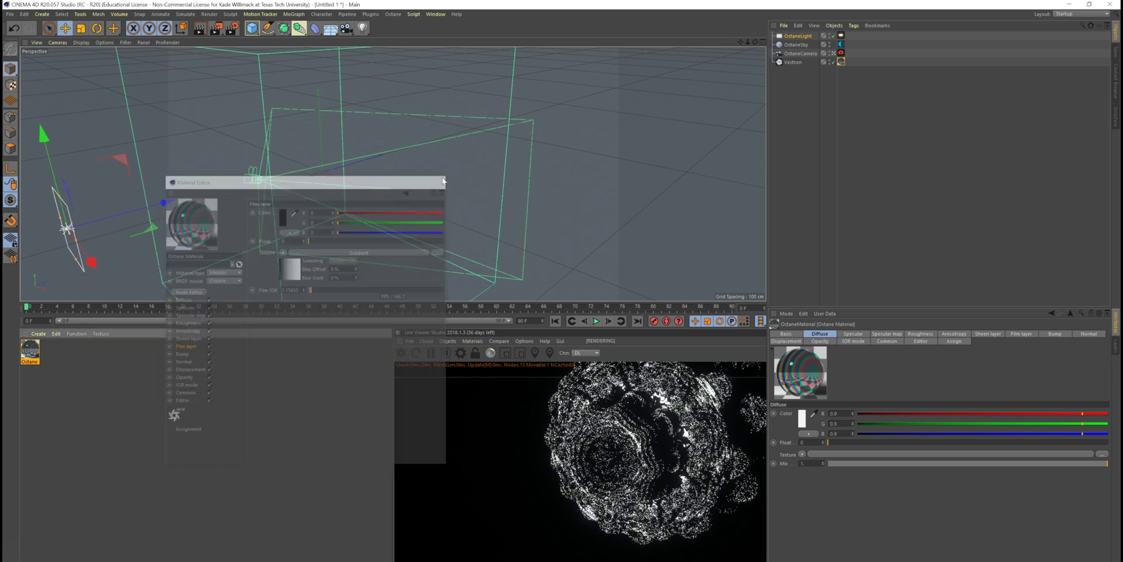
Step: Reposition the first area light and set its Temperature to 500 for deep red light
{"action": "left_click_drag", "start_coordinate": [175, 203], "coordinate": [165, 205]}
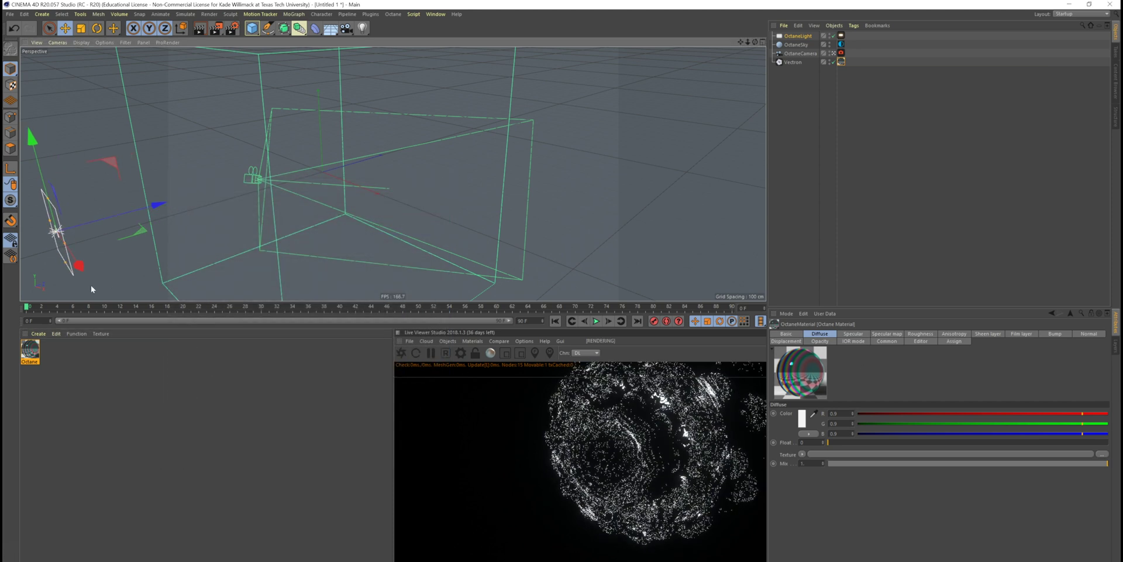
{"action": "left_click_drag", "start_coordinate": [160, 205], "coordinate": [170, 203]}
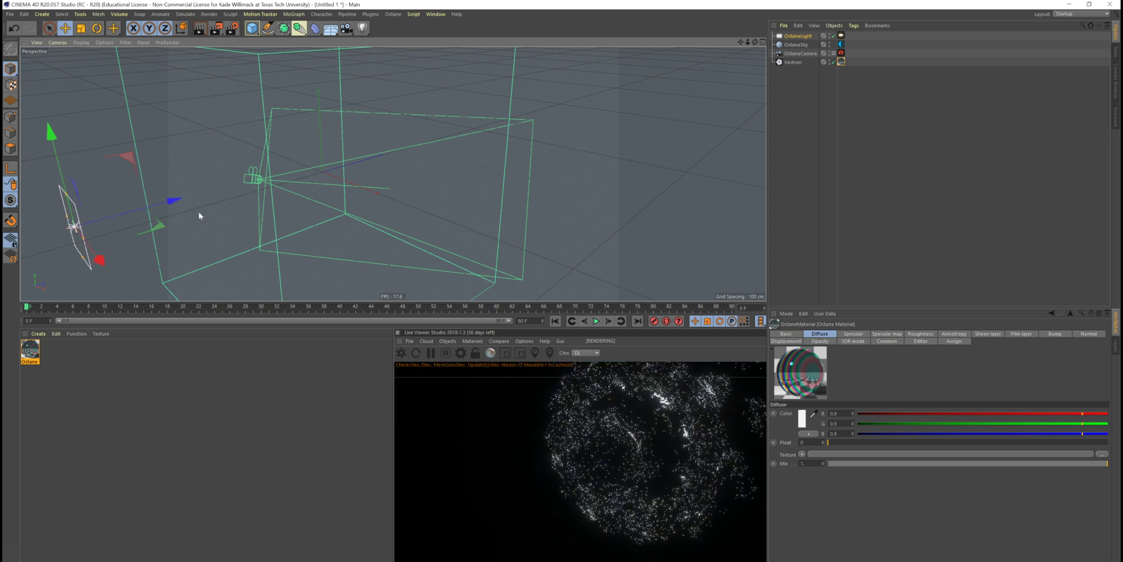
{"action": "left_click", "coordinate": [841, 35]}
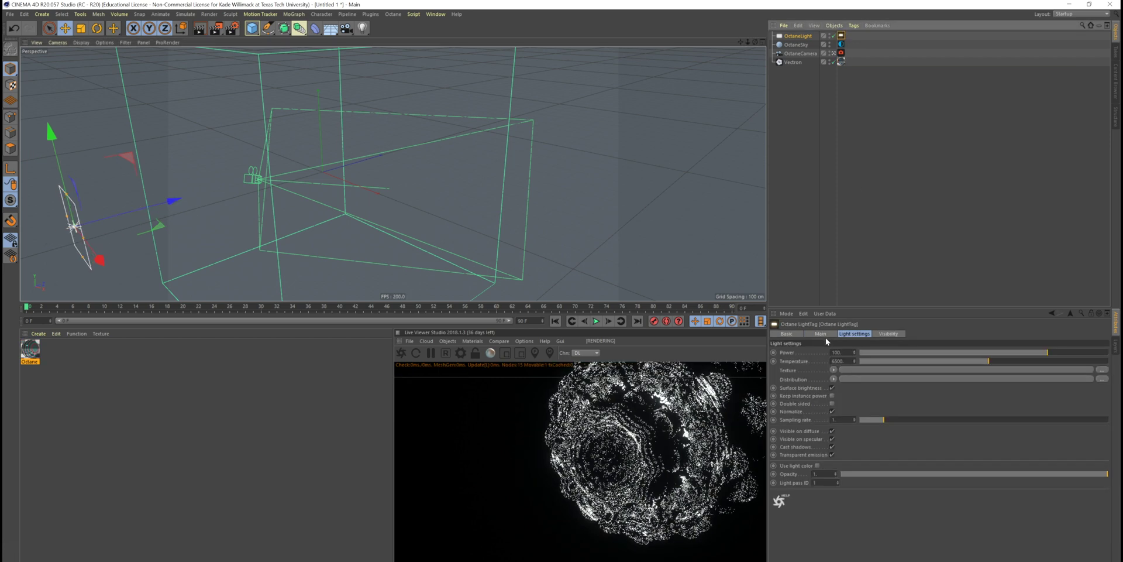
{"action": "left_click_drag", "start_coordinate": [870, 363], "coordinate": [853, 363]}
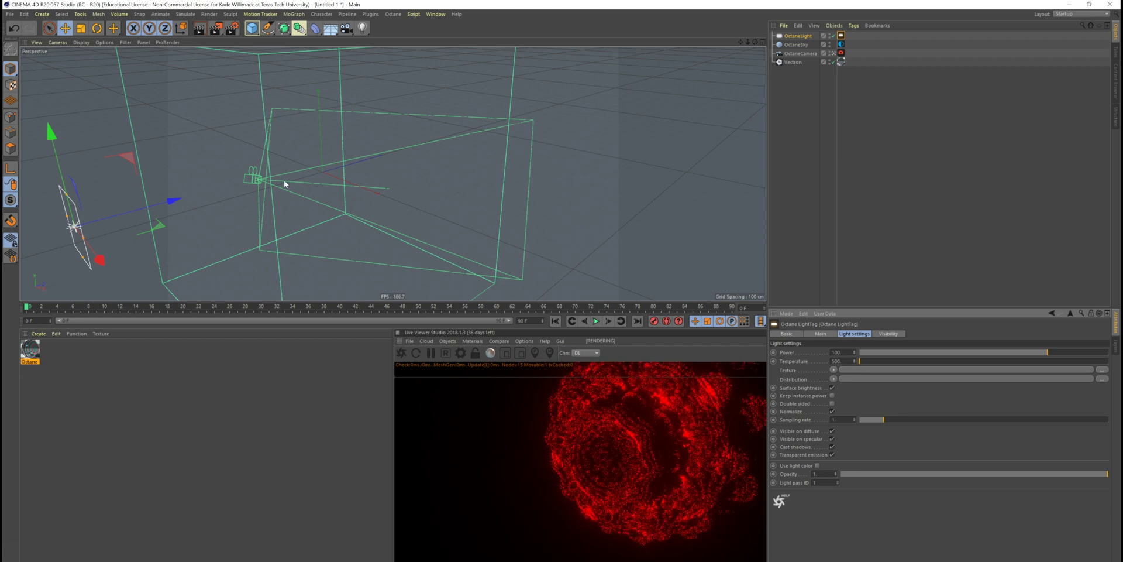
Step: Duplicate the light, rotate it onto the fractal's right side, and set Temperature to 12000
{"action": "key", "text": "ctrl+c"}
{"action": "key", "text": "ctrl+v"}
{"action": "left_click_drag", "start_coordinate": [117, 241], "coordinate": [421, 196]}
{"action": "key", "text": "r"}
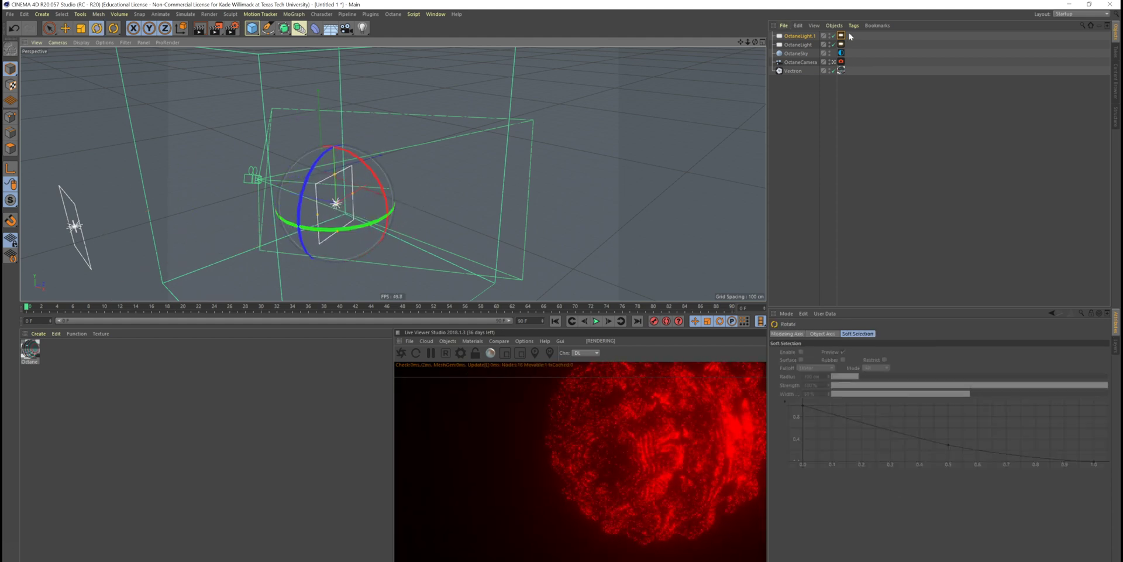
{"action": "left_click", "coordinate": [841, 35]}
{"action": "left_click_drag", "start_coordinate": [885, 360], "coordinate": [1108, 366]}
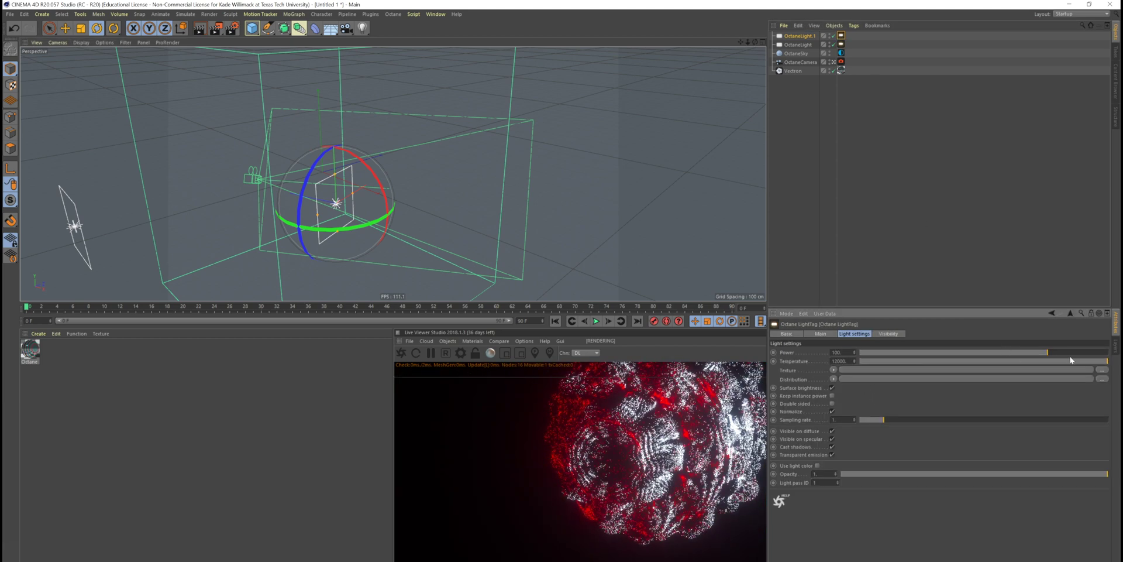
{"action": "key", "text": "e"}
{"action": "key", "text": "ctrl+z"}
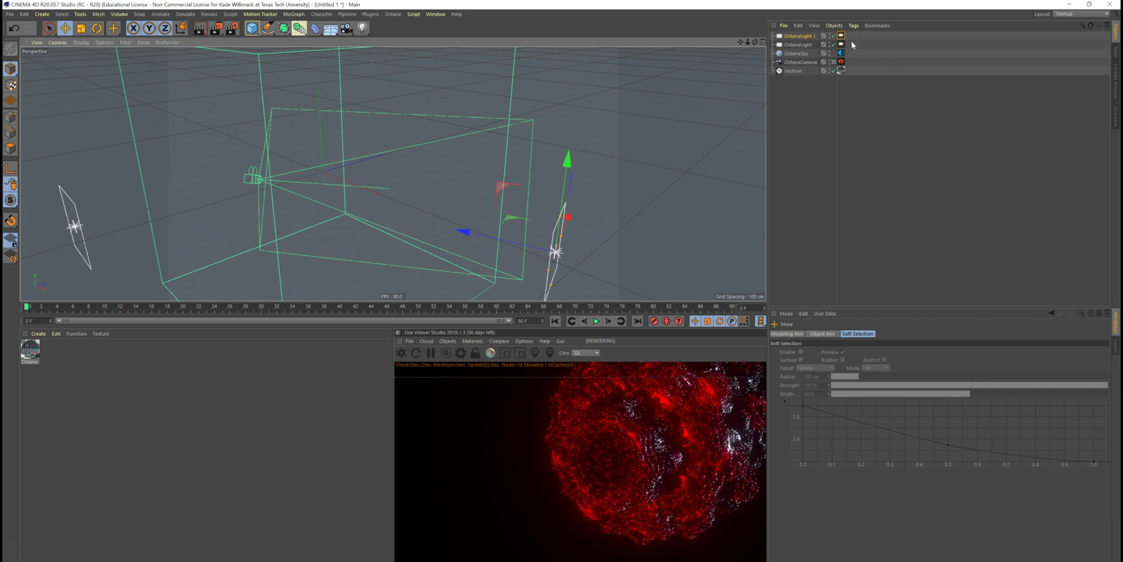
Step: Set the OctaneCamera's Focal Length to the Portrait (80 mm) preset
{"action": "left_click", "coordinate": [841, 61]}
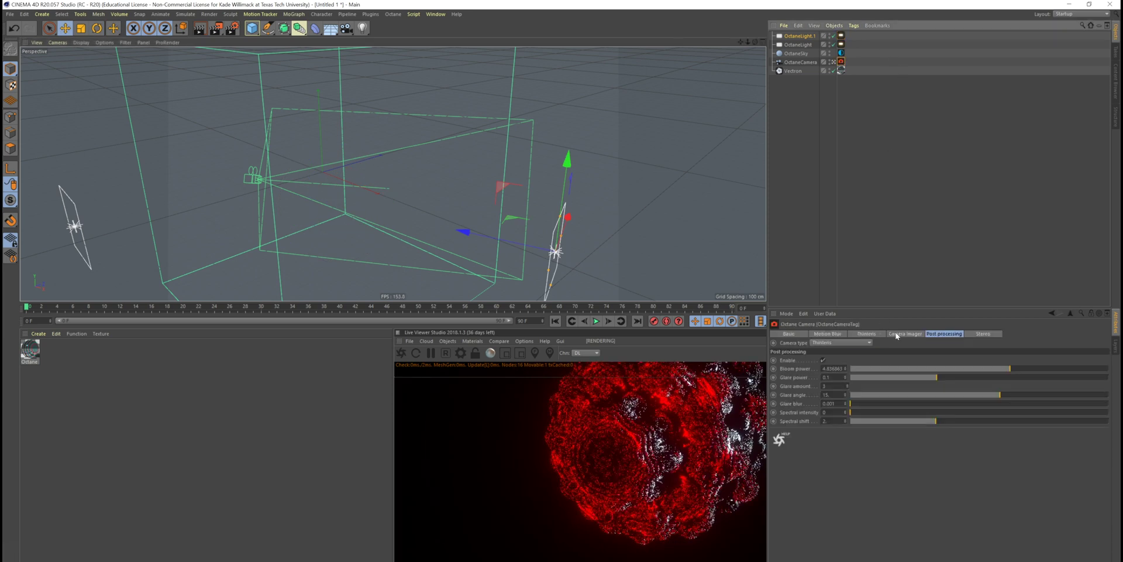
{"action": "left_click", "coordinate": [896, 334]}
{"action": "left_click", "coordinate": [867, 335]}
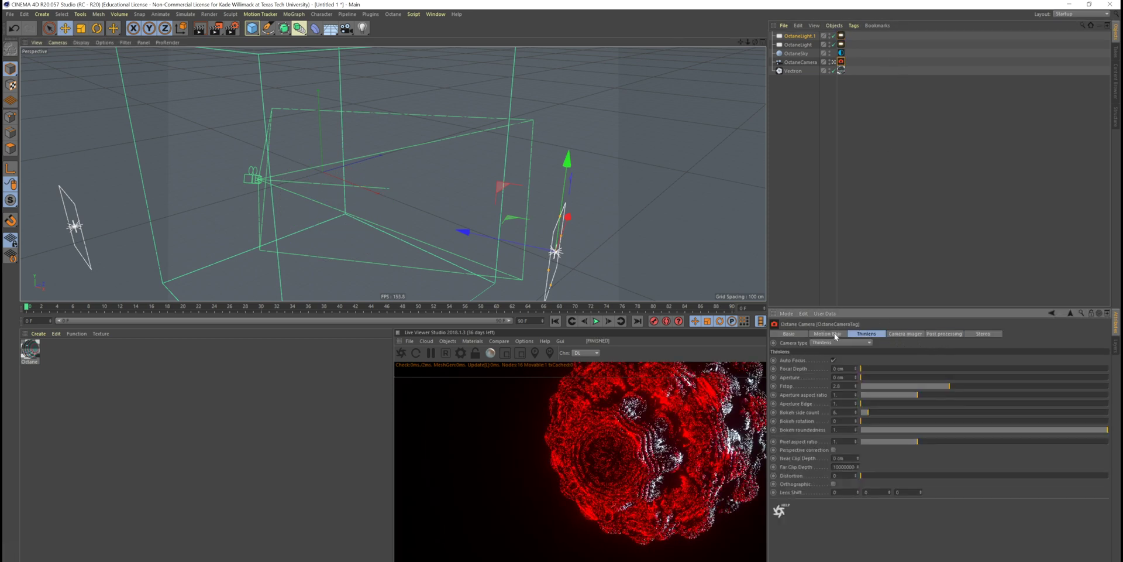
{"action": "left_click", "coordinate": [930, 334]}
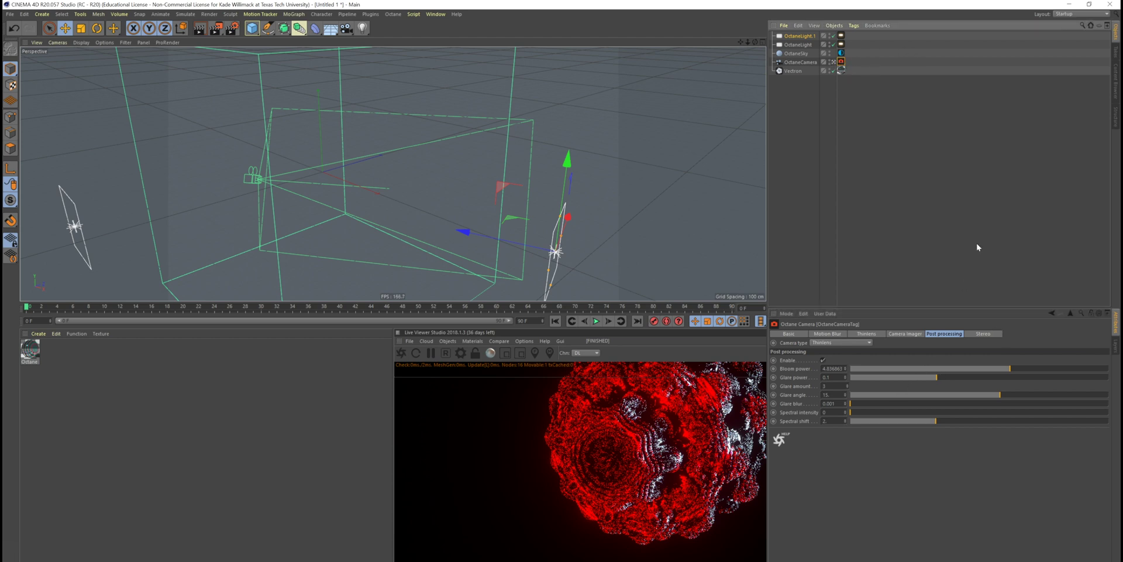
{"action": "left_click", "coordinate": [799, 62]}
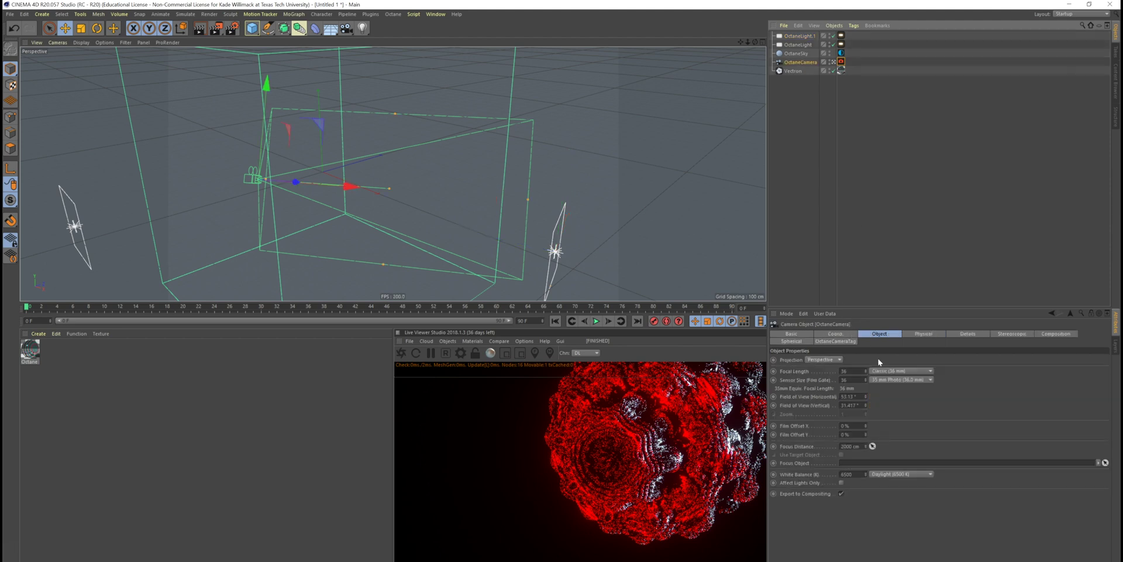
{"action": "left_click", "coordinate": [892, 371]}
{"action": "left_click", "coordinate": [907, 423]}
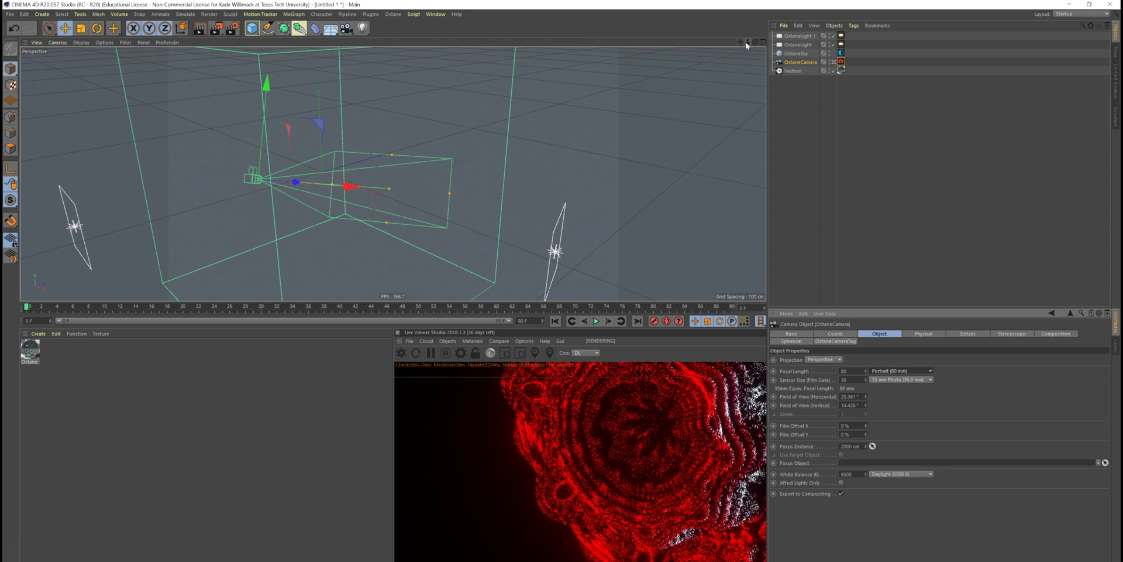
Step: Pan, rotate and move the Perspective view closer to frame the fractal close-up
{"action": "mouse_move", "coordinate": [741, 42]}
{"action": "left_mouse_down"}
{"action": "mouse_move", "coordinate": [721, 55]}
{"action": "mouse_move", "coordinate": [732, 50]}
{"action": "left_mouse_up"}
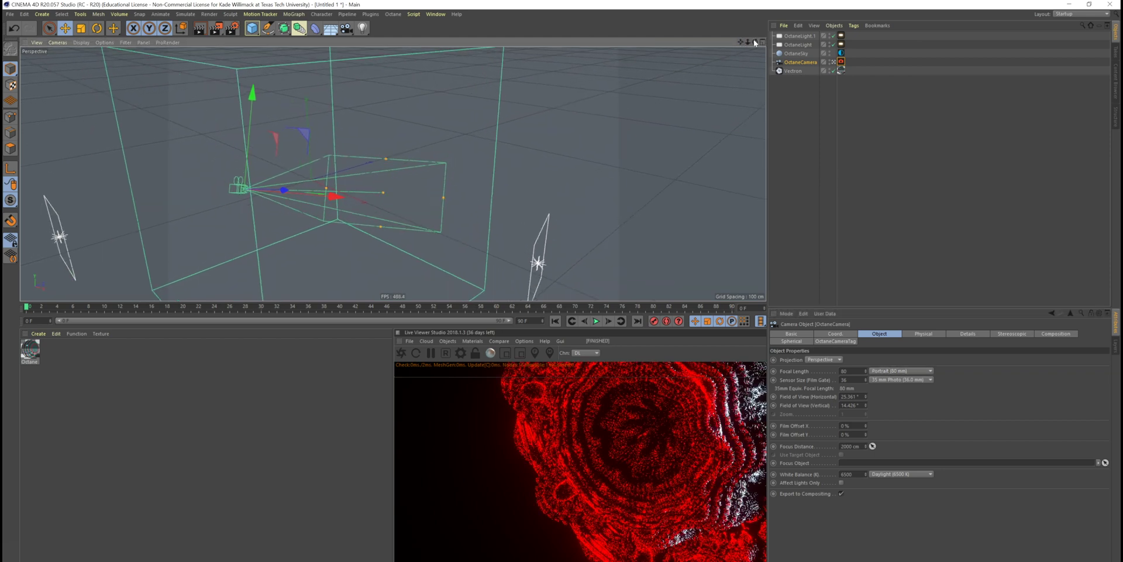
{"action": "left_click", "coordinate": [762, 42]}
{"action": "left_click", "coordinate": [389, 43]}
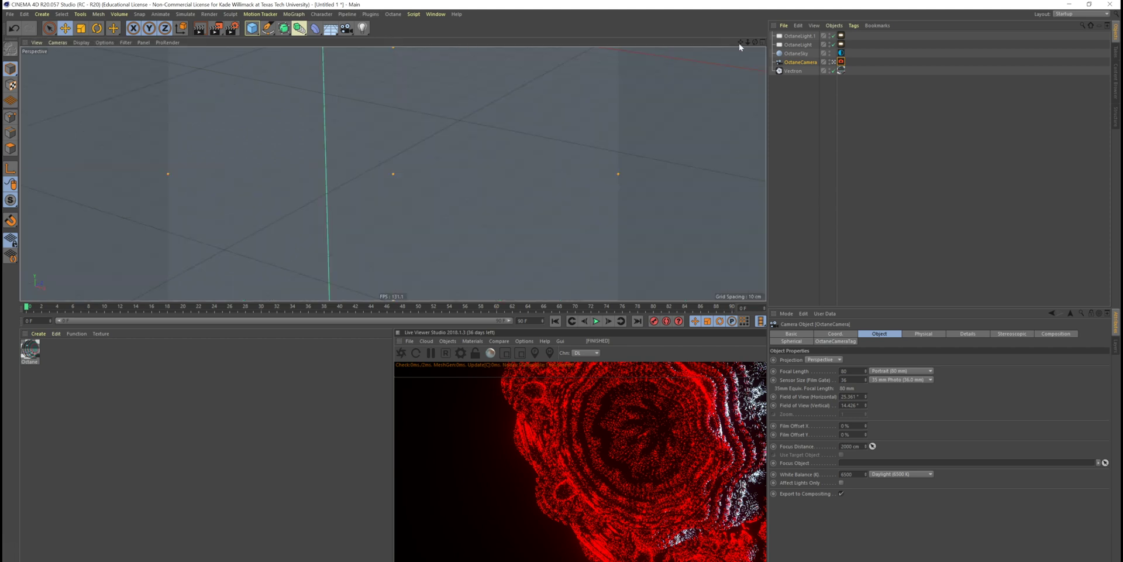
{"action": "mouse_move", "coordinate": [749, 42]}
{"action": "left_mouse_down"}
{"action": "mouse_move", "coordinate": [656, 53]}
{"action": "mouse_move", "coordinate": [670, 52]}
{"action": "left_mouse_up"}
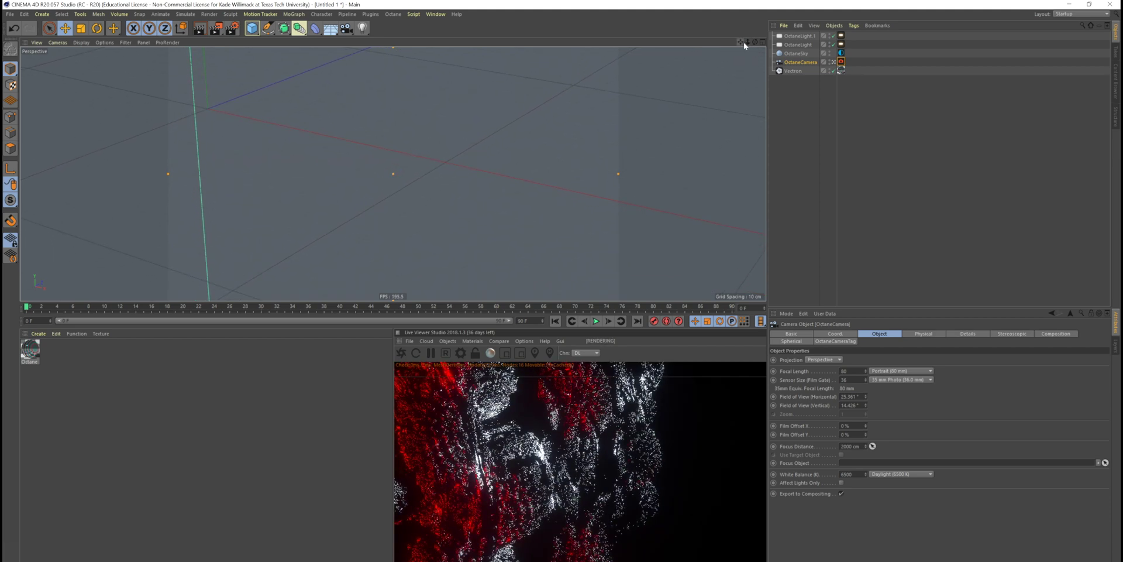
{"action": "left_click_drag", "start_coordinate": [747, 42], "coordinate": [747, 43]}
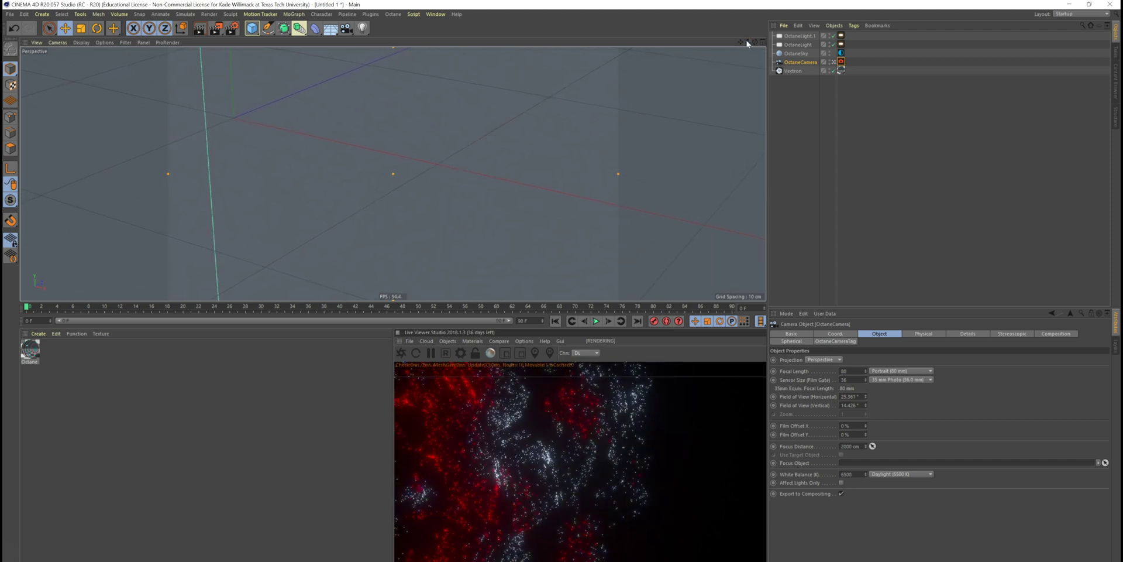
Step: Maximize the Perspective view and drag the red OctaneLight's Power down to about 18.75
{"action": "left_click", "coordinate": [763, 42]}
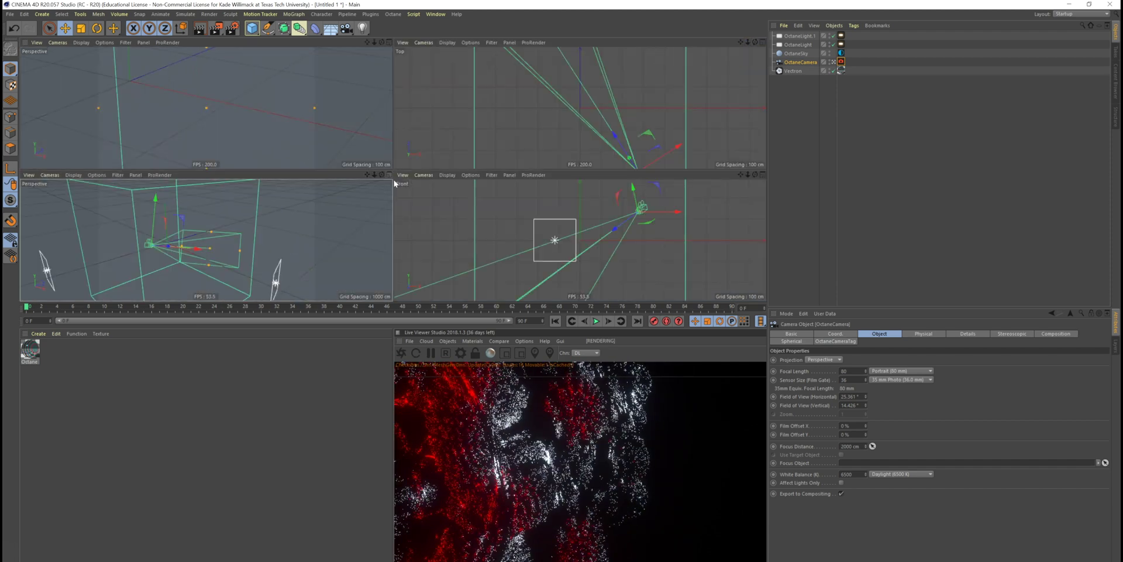
{"action": "middle_click", "coordinate": [384, 254]}
{"action": "scroll", "coordinate": [388, 254], "scroll_direction": "up", "scroll_amount": 5}
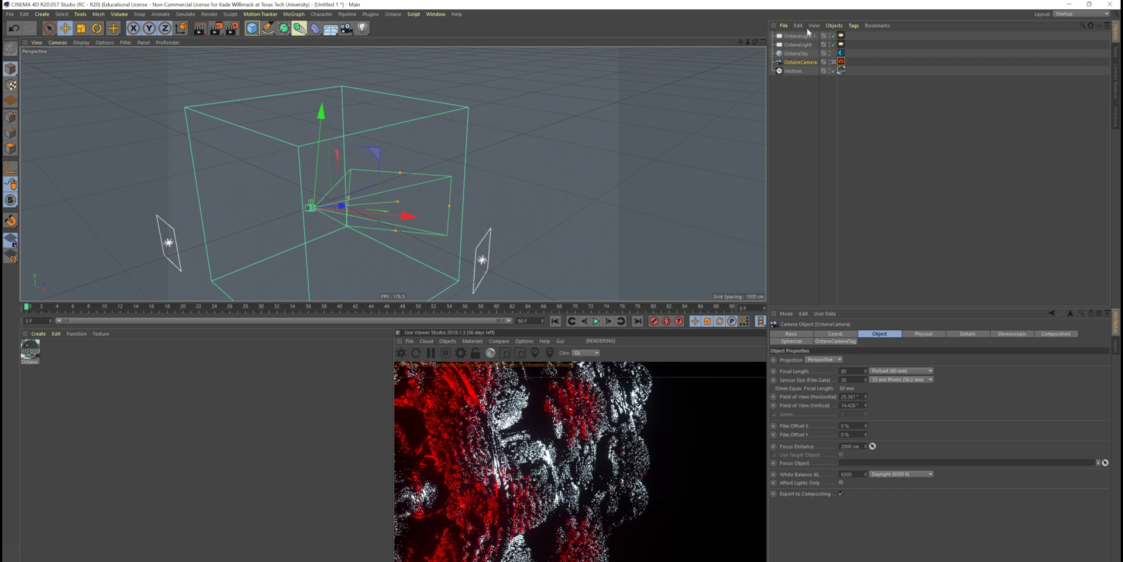
{"action": "left_click", "coordinate": [798, 44]}
{"action": "left_click", "coordinate": [841, 44]}
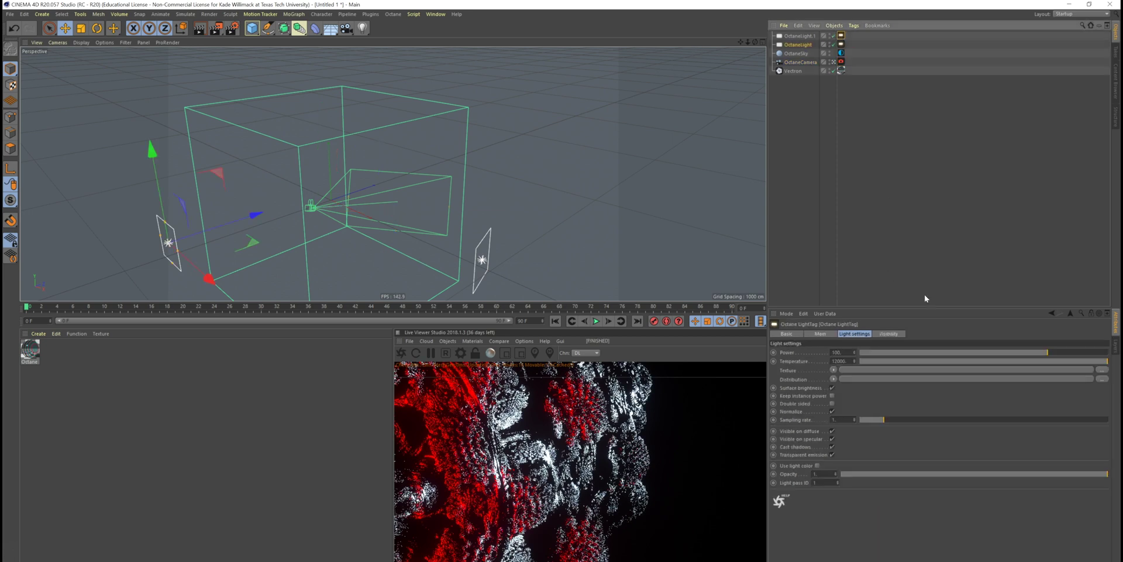
{"action": "left_click_drag", "start_coordinate": [998, 352], "coordinate": [1025, 354]}
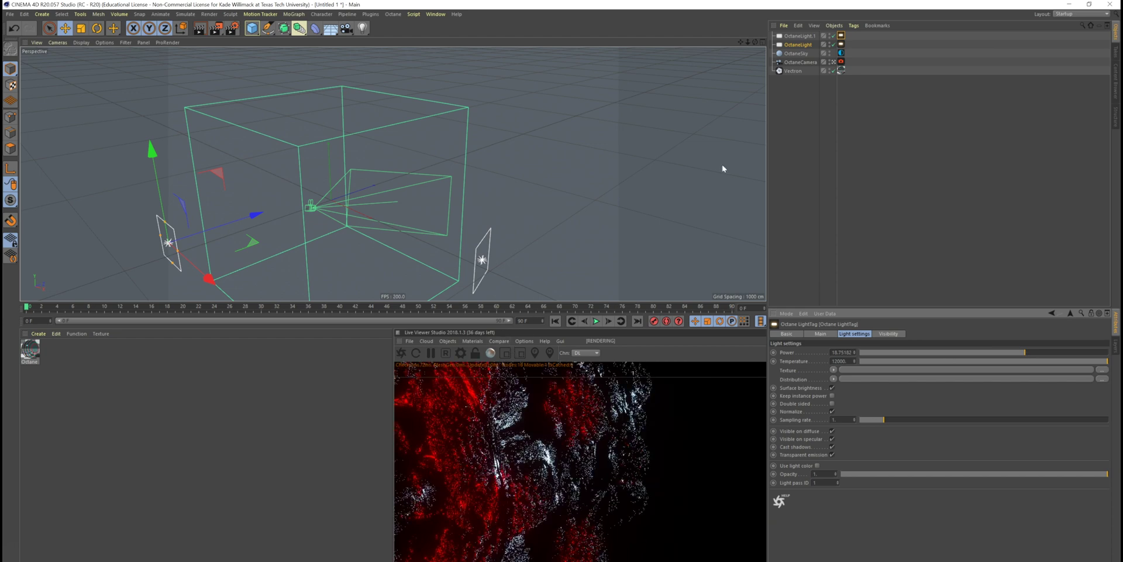
{"action": "left_click", "coordinate": [806, 37]}
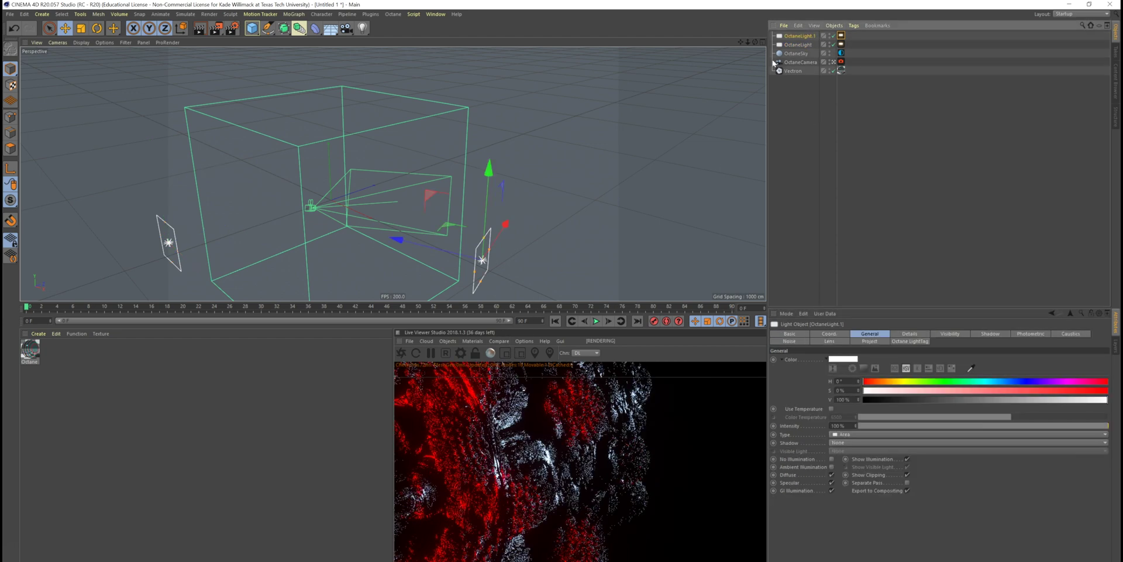
Step: Duplicate the right area light, then raise, shift and tilt the copy toward the fractal
{"action": "key", "text": "ctrl+c"}
{"action": "key", "text": "ctrl+v"}
{"action": "left_click_drag", "start_coordinate": [489, 193], "coordinate": [494, 97]}
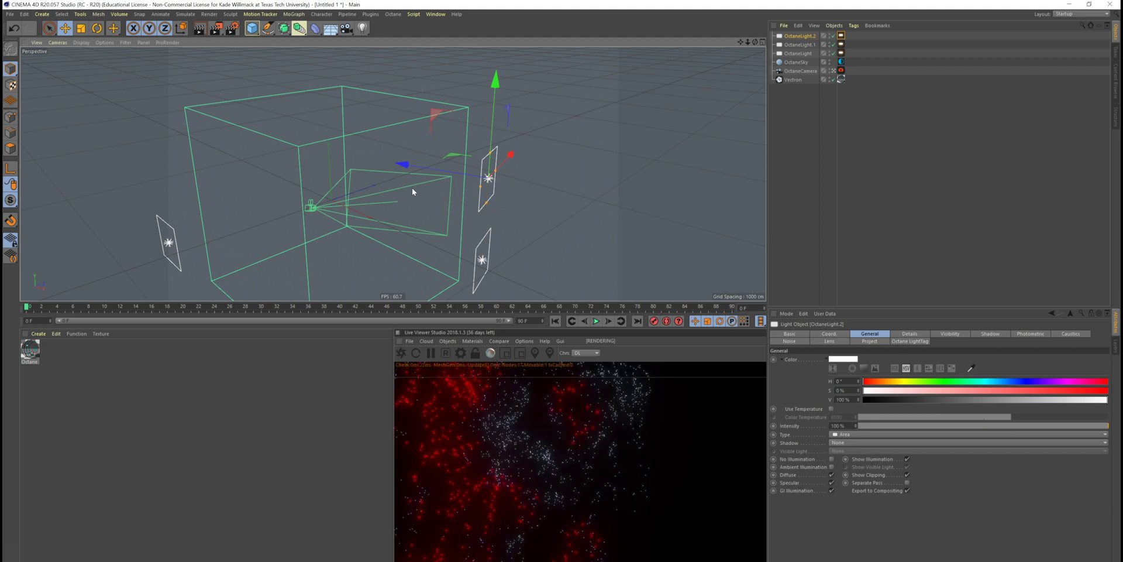
{"action": "mouse_move", "coordinate": [457, 172]}
{"action": "left_mouse_down"}
{"action": "mouse_move", "coordinate": [430, 171]}
{"action": "mouse_move", "coordinate": [447, 175]}
{"action": "left_mouse_up"}
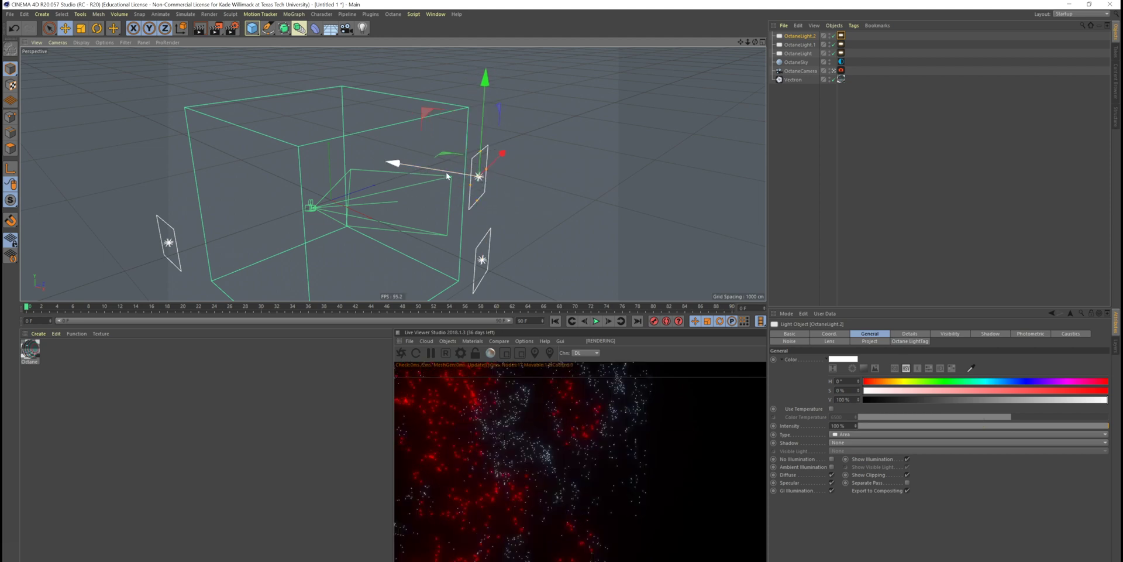
{"action": "key", "text": "r"}
{"action": "left_click_drag", "start_coordinate": [462, 124], "coordinate": [440, 130]}
Step: Warm the new light to about 2261 K and rotate its plane further
{"action": "left_click", "coordinate": [841, 35]}
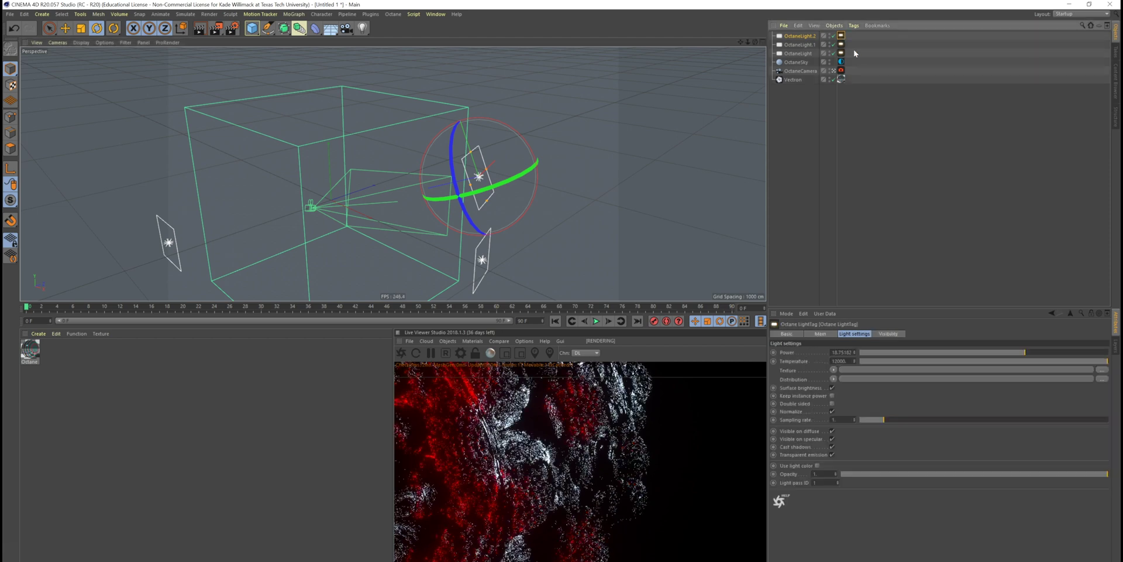
{"action": "left_click", "coordinate": [869, 361]}
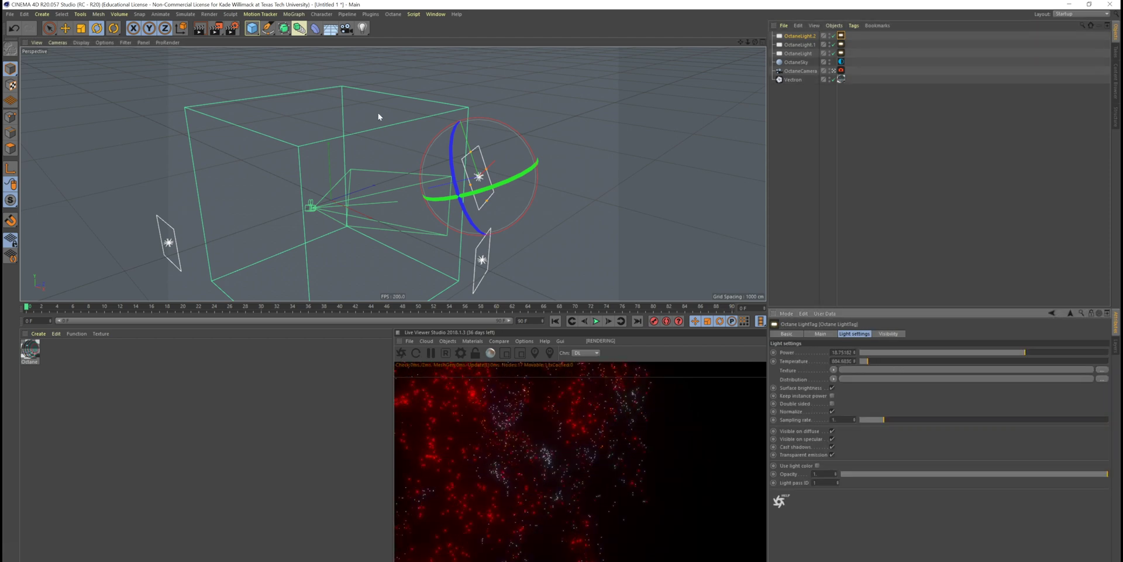
{"action": "left_click_drag", "start_coordinate": [882, 361], "coordinate": [897, 362]}
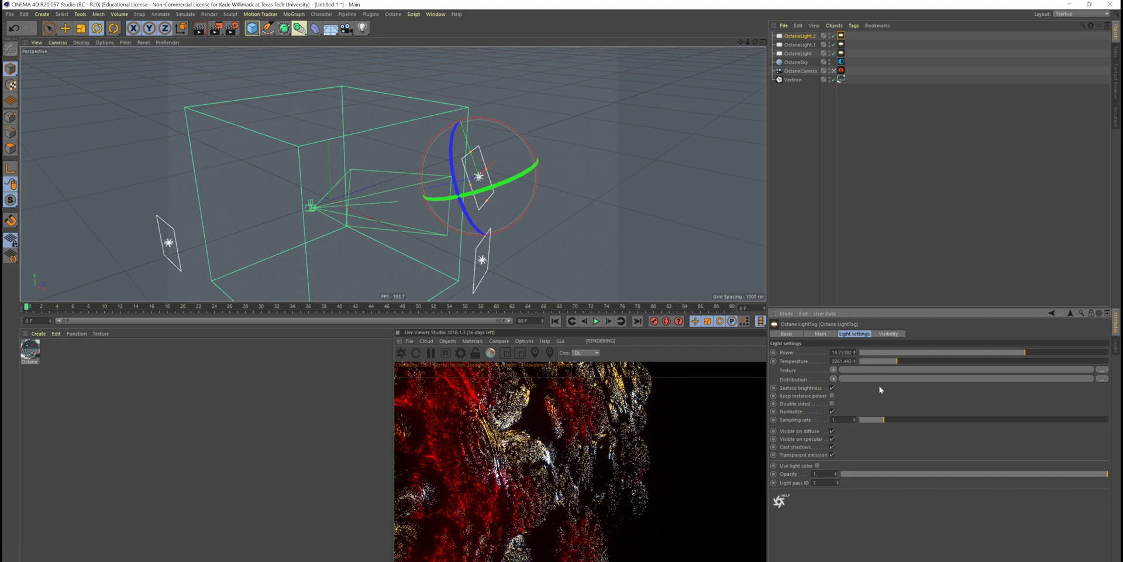
{"action": "left_click_drag", "start_coordinate": [471, 192], "coordinate": [422, 194]}
{"action": "key", "text": "e"}
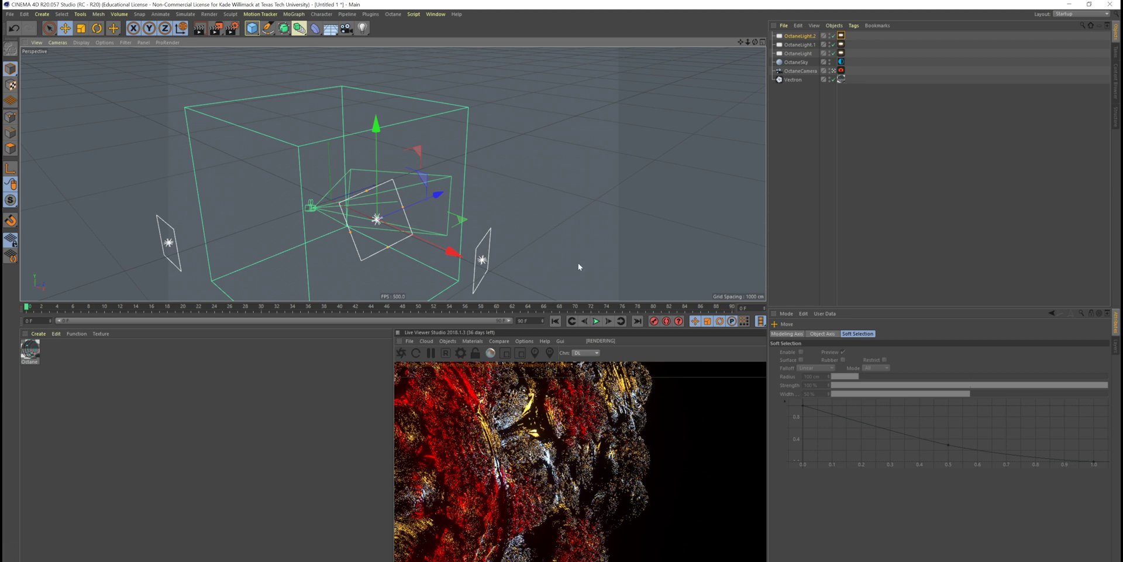
Step: Set the new light's power to about 15.47 and raise the camera's bloom power to about 16.1
{"action": "left_click", "coordinate": [840, 36]}
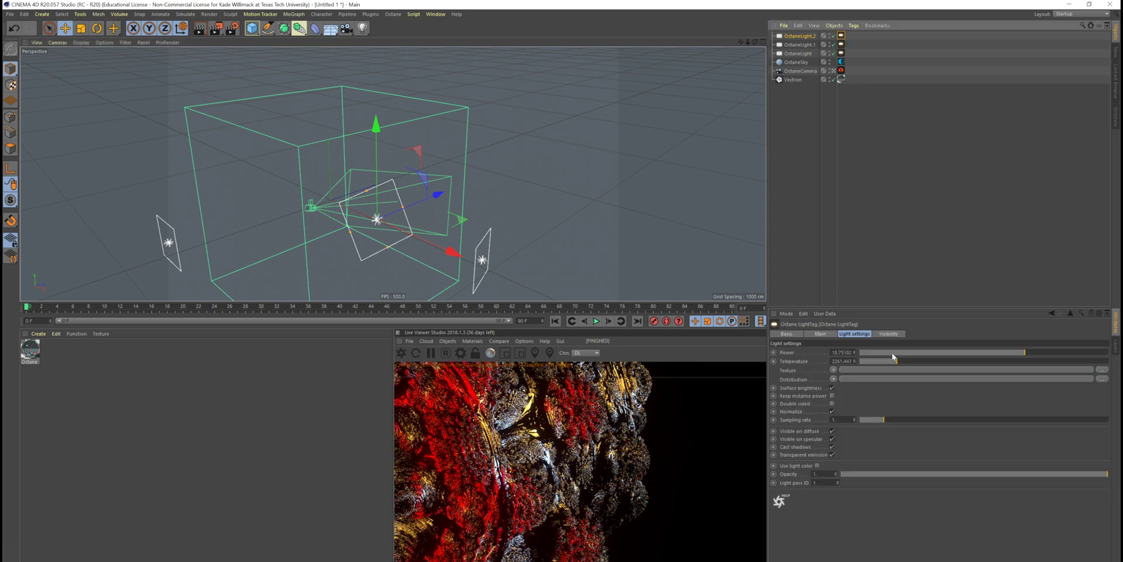
{"action": "left_click_drag", "start_coordinate": [988, 354], "coordinate": [987, 353]}
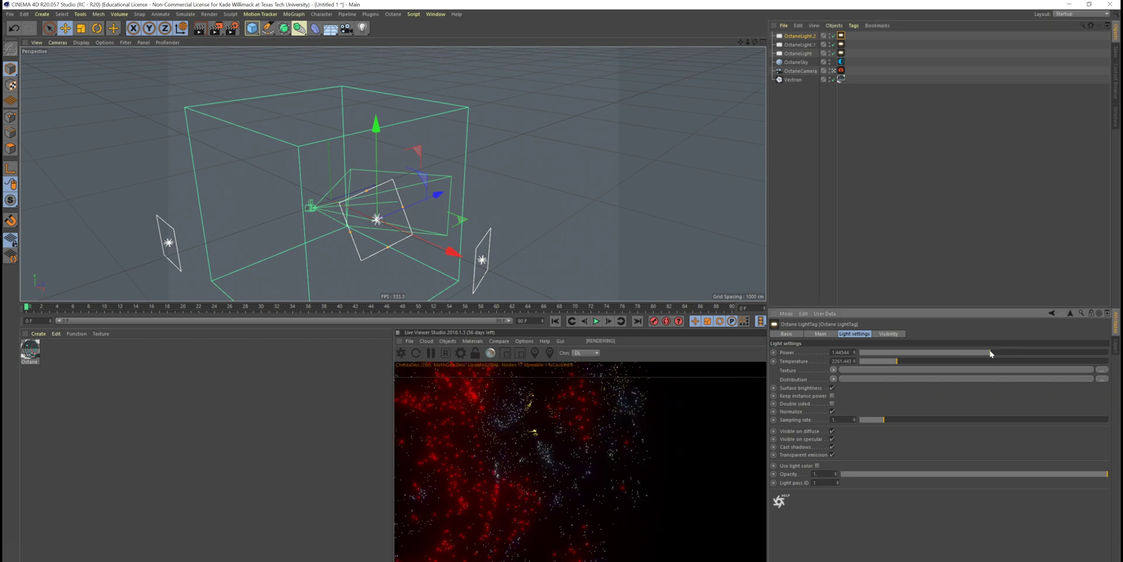
{"action": "left_click", "coordinate": [841, 70]}
{"action": "left_click_drag", "start_coordinate": [1010, 368], "coordinate": [1023, 371]}
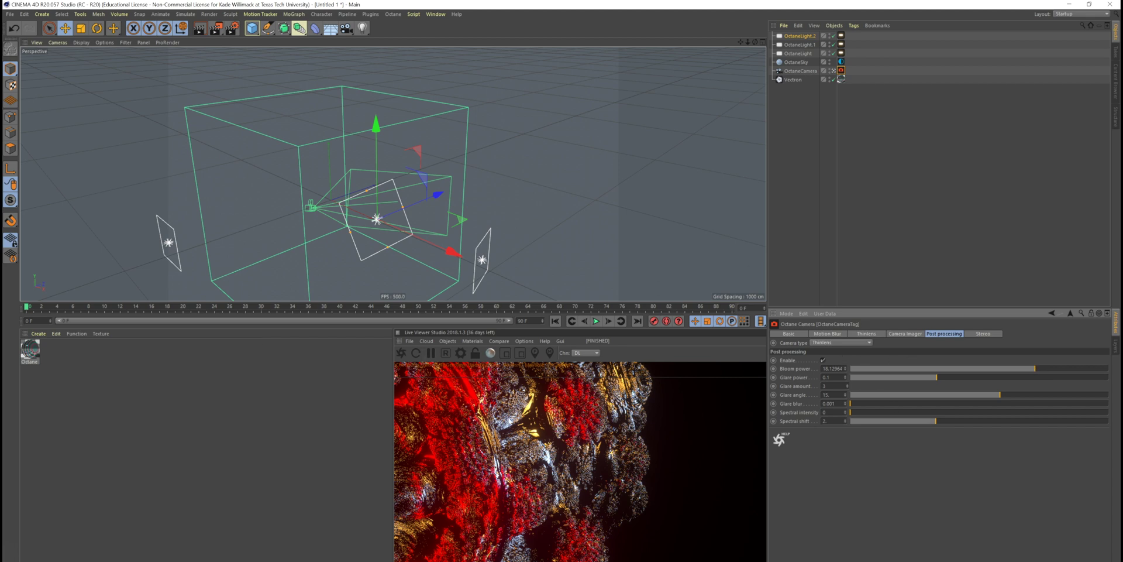
Step: Drag the viewport separator upward so the Octane Live Viewer fills most of the workspace
{"action": "left_click_drag", "start_coordinate": [605, 304], "coordinate": [606, 117]}
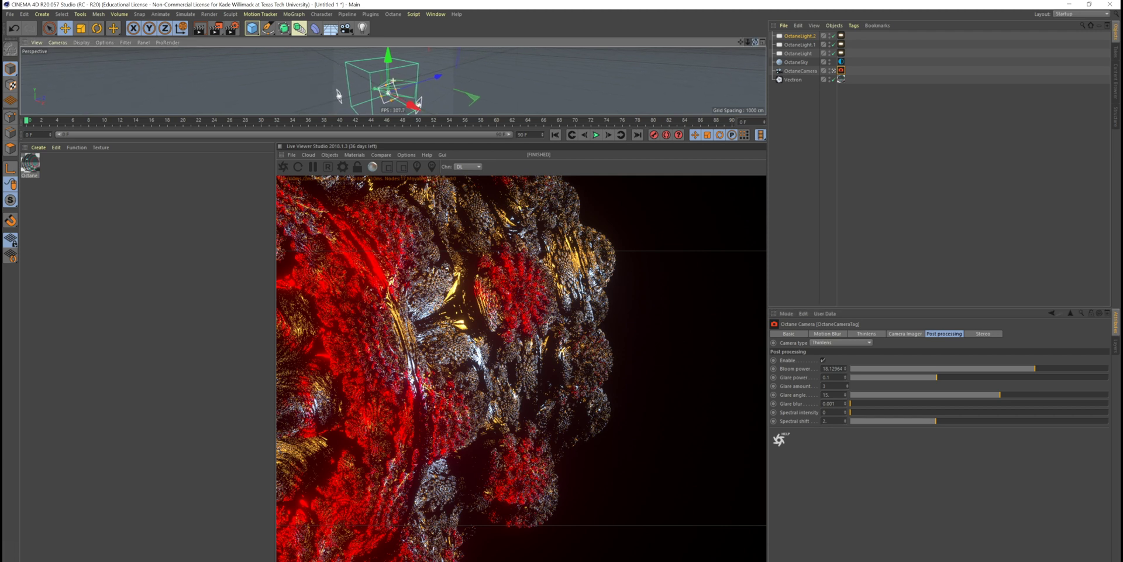
Step: Raise the Octane render settings' kernel max samples from 128 to 500
{"action": "left_click", "coordinate": [762, 42]}
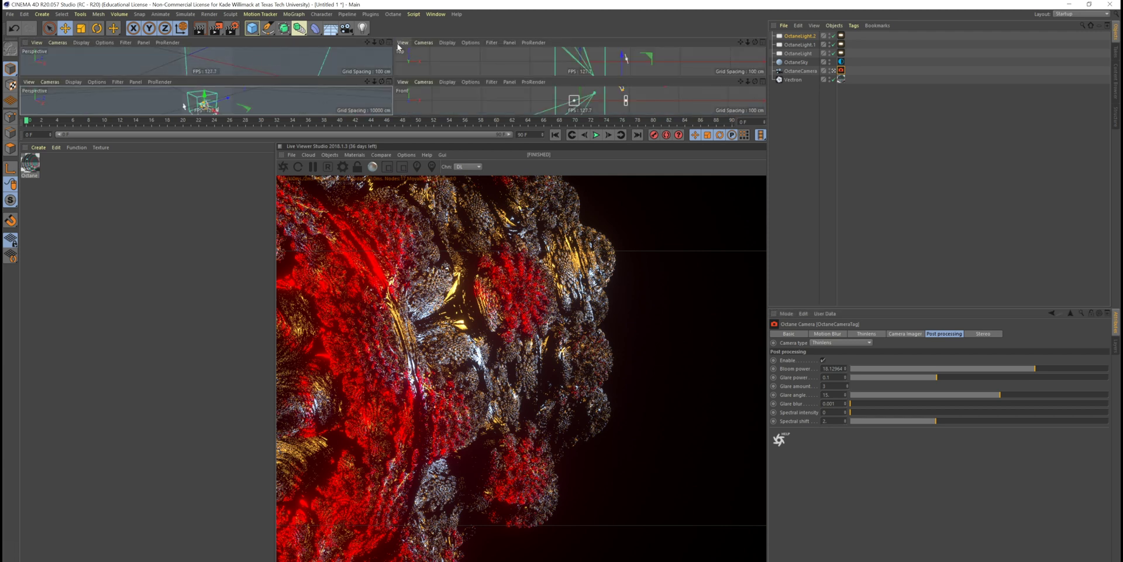
{"action": "key", "text": "F1"}
{"action": "left_click_drag", "start_coordinate": [753, 41], "coordinate": [753, 40]}
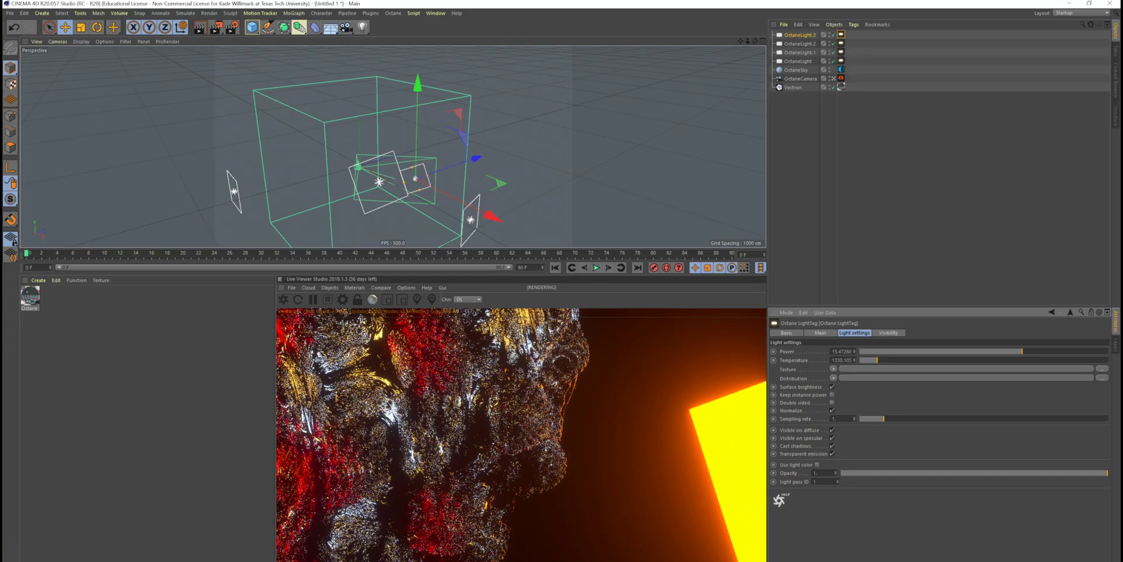
{"action": "left_click", "coordinate": [343, 298]}
{"action": "double_click", "coordinate": [69, 46]}
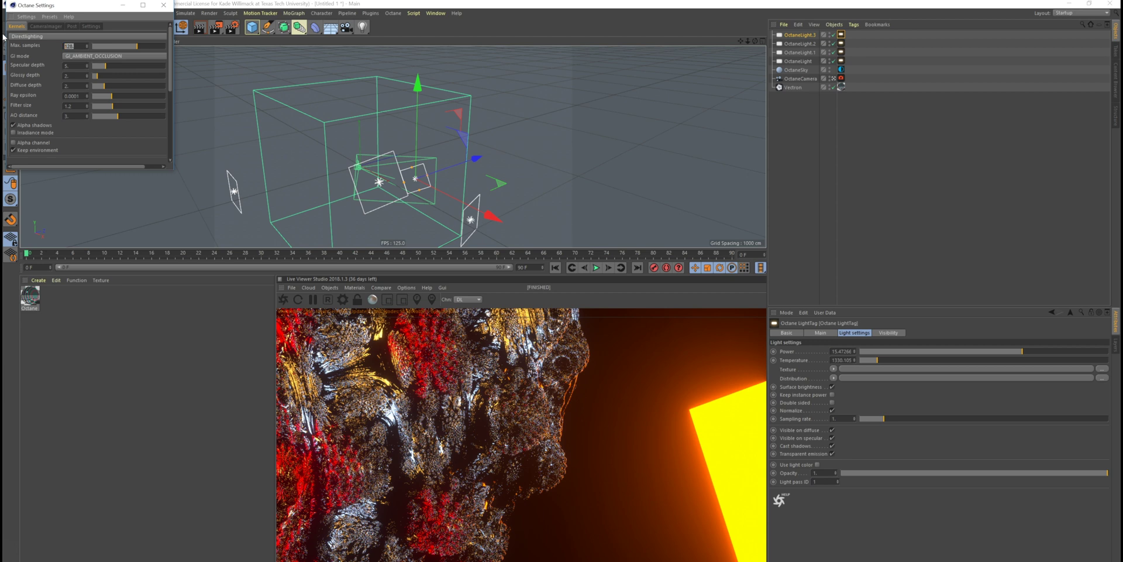
{"action": "key", "text": "BackSpace"}
{"action": "key", "text": "Return"}
{"action": "left_click", "coordinate": [163, 5]}
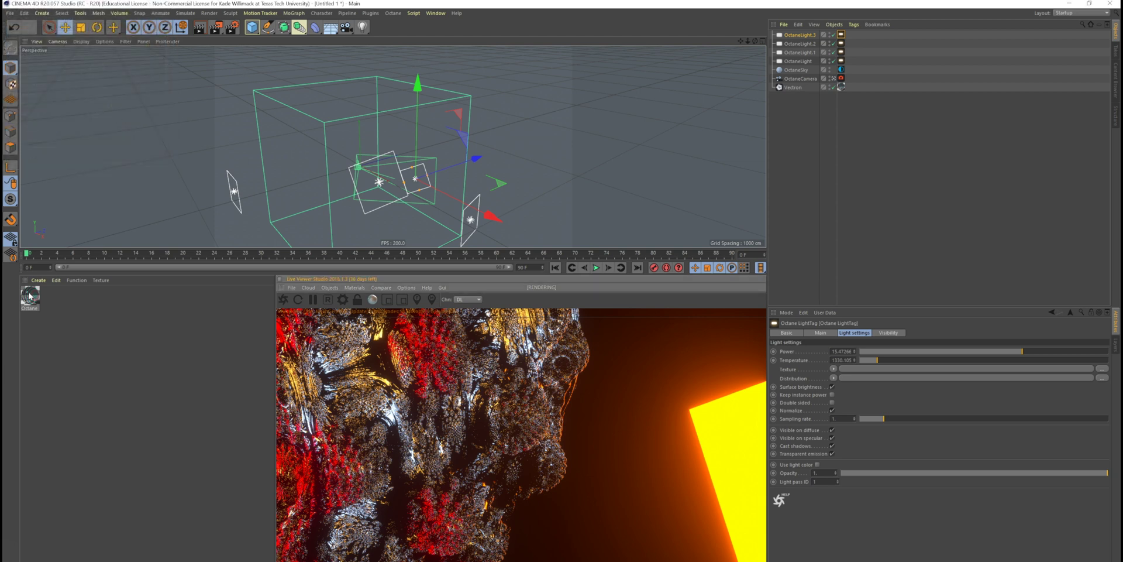
Step: Open the Octane material's film-layer gradient shader and add two knots
{"action": "double_click", "coordinate": [30, 295]}
{"action": "left_click_drag", "start_coordinate": [175, 59], "coordinate": [193, 177]}
{"action": "left_click", "coordinate": [280, 266]}
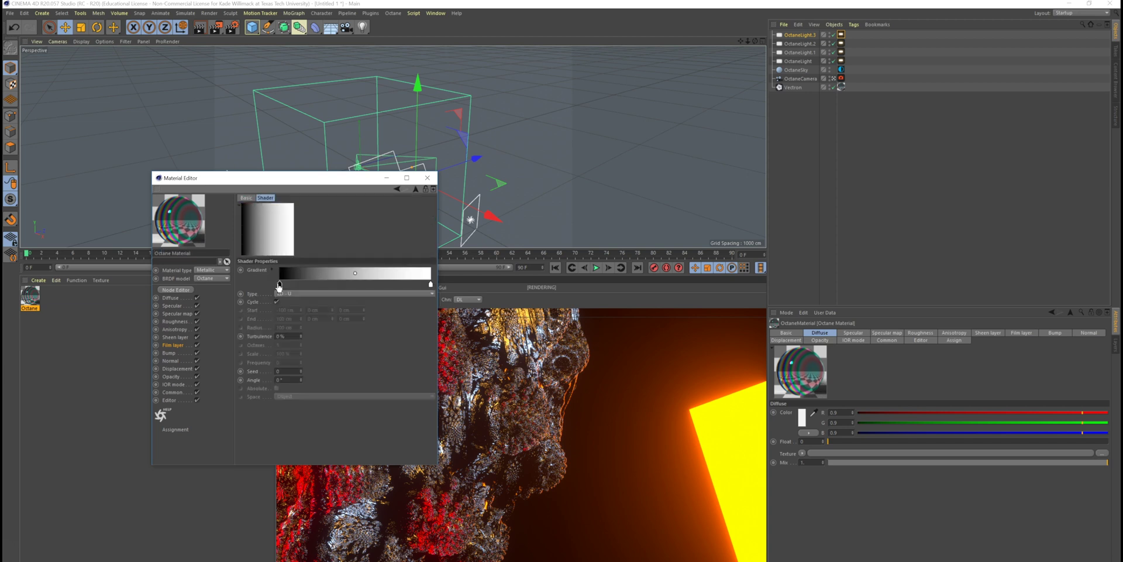
{"action": "left_click", "coordinate": [305, 284]}
{"action": "left_click", "coordinate": [355, 284]}
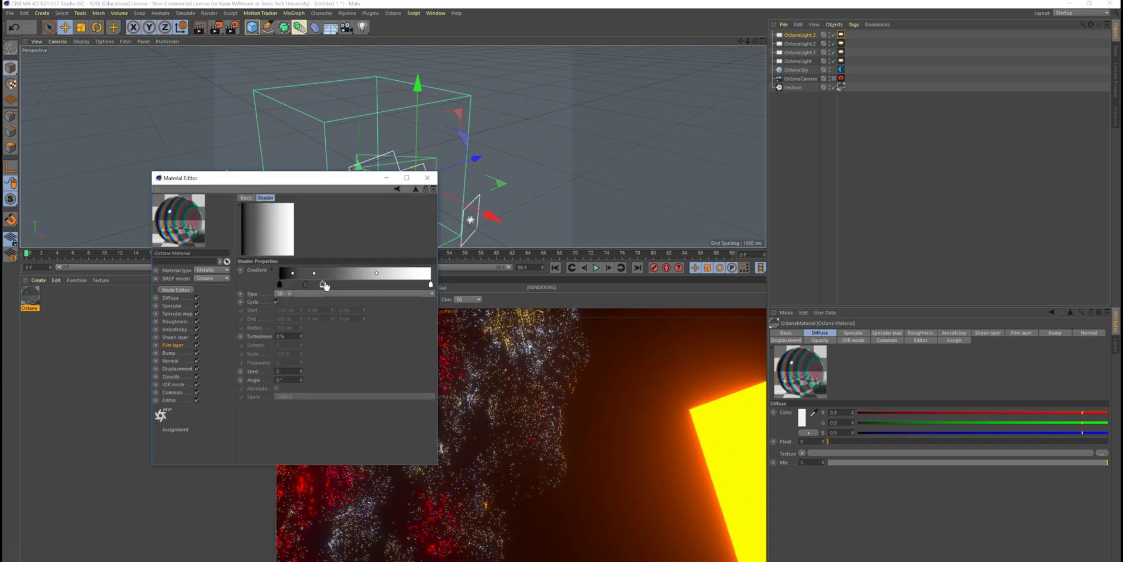
{"action": "double_click", "coordinate": [356, 285]}
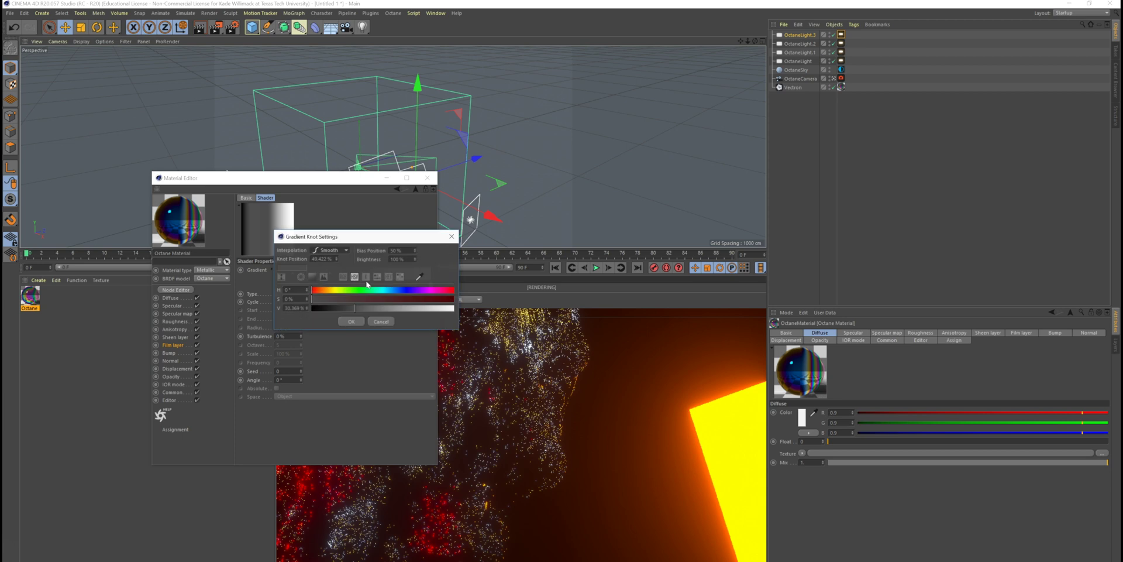
{"action": "left_click", "coordinate": [351, 321]}
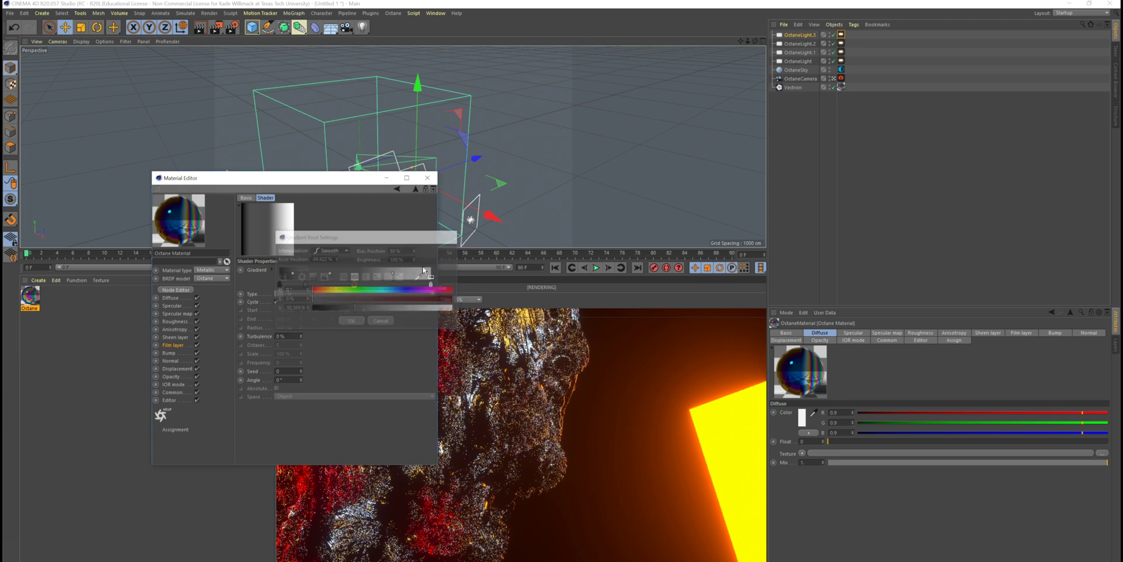
Step: Add a third gradient knot near 73% and make its colour darker grey
{"action": "left_click", "coordinate": [381, 284]}
{"action": "left_click_drag", "start_coordinate": [381, 285], "coordinate": [390, 285]}
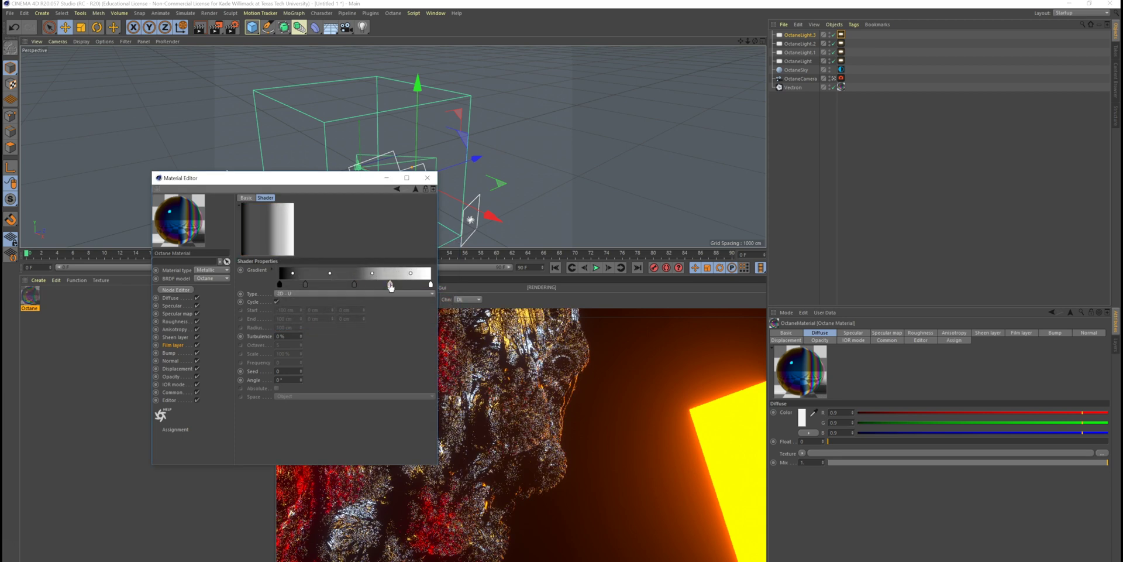
{"action": "double_click", "coordinate": [390, 284]}
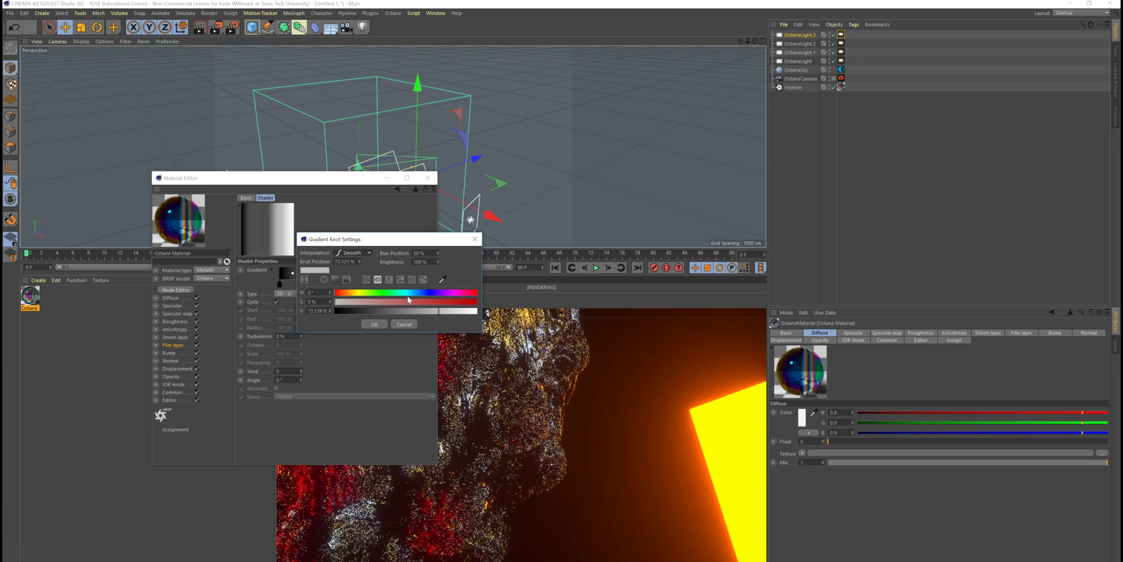
{"action": "left_click", "coordinate": [375, 324]}
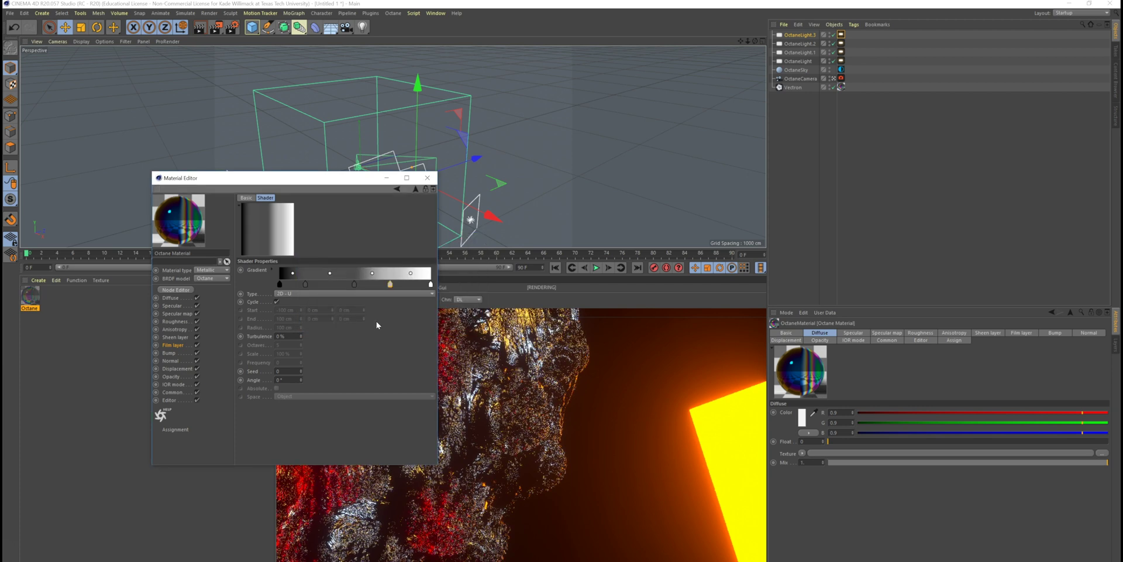
{"action": "double_click", "coordinate": [390, 285]}
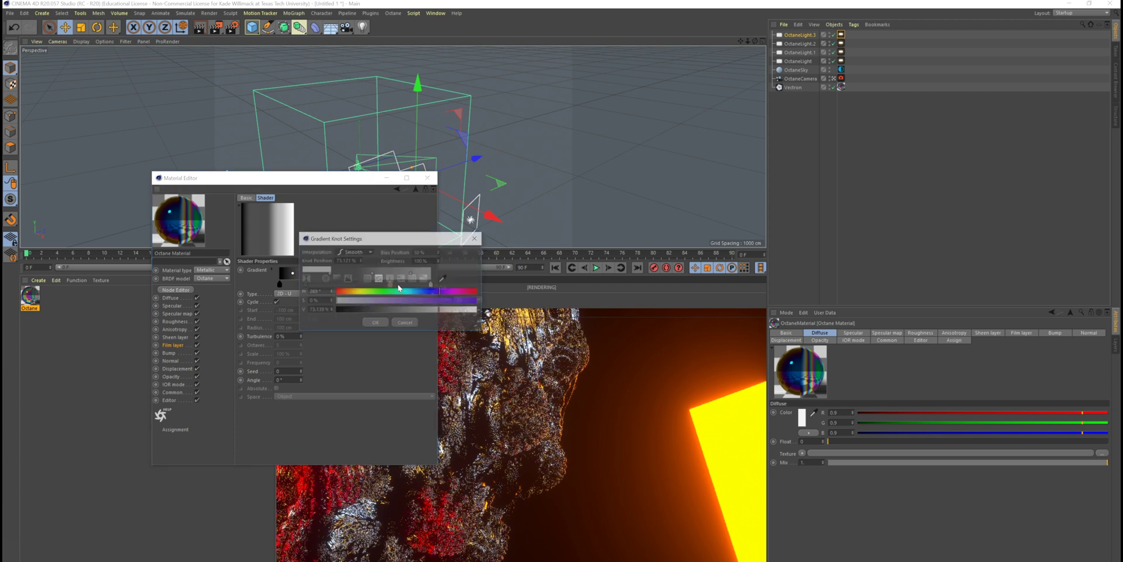
{"action": "left_click", "coordinate": [388, 310]}
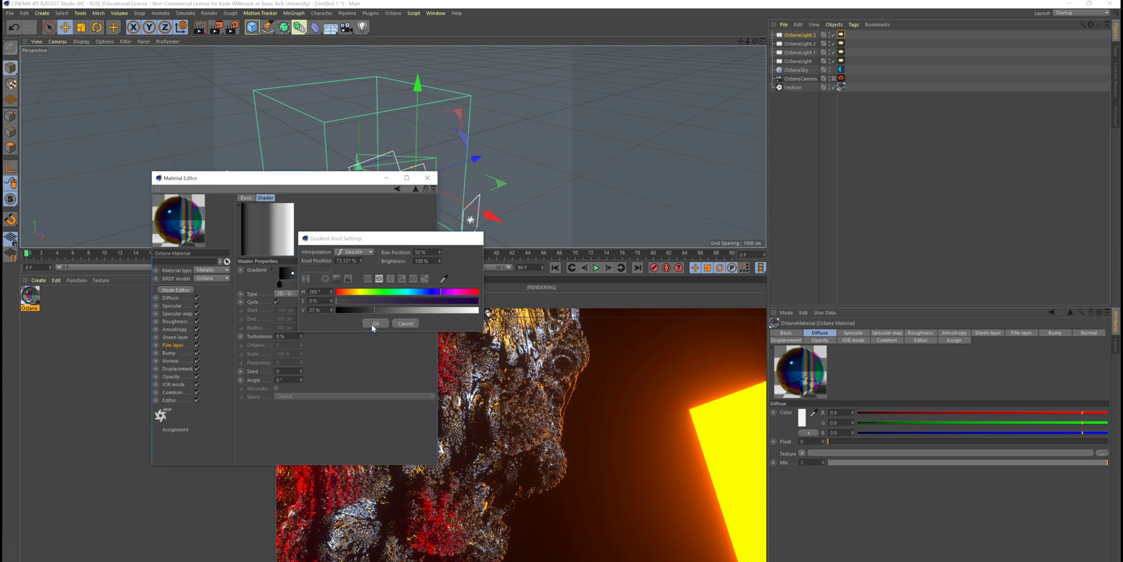
{"action": "left_click", "coordinate": [372, 323]}
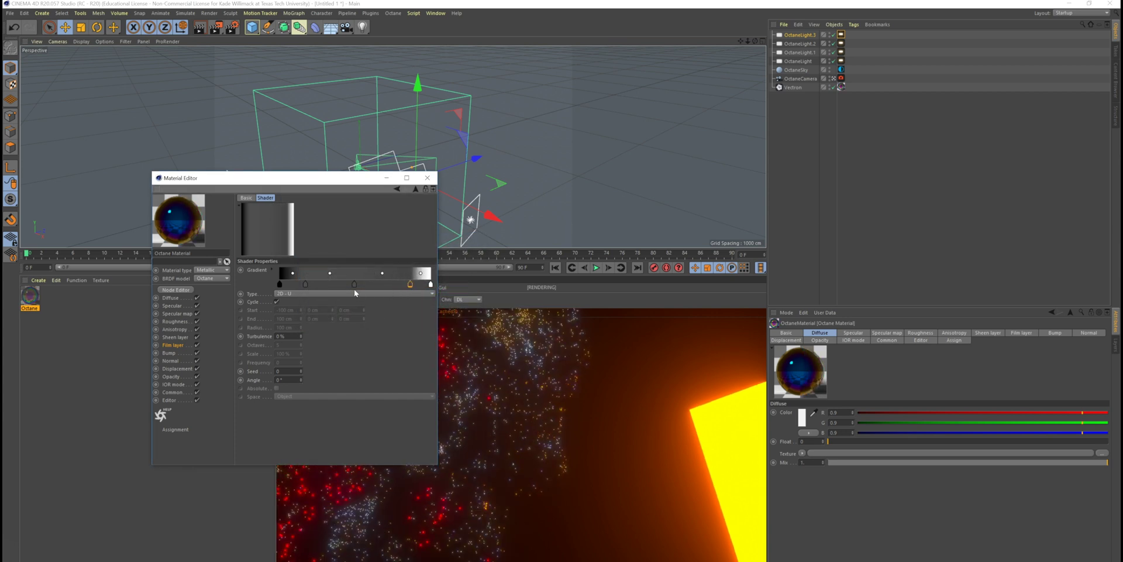
Step: Turn the 49% knot white, move Knot.3 to about 57%, add a grey knot, close the editor
{"action": "double_click", "coordinate": [354, 285]}
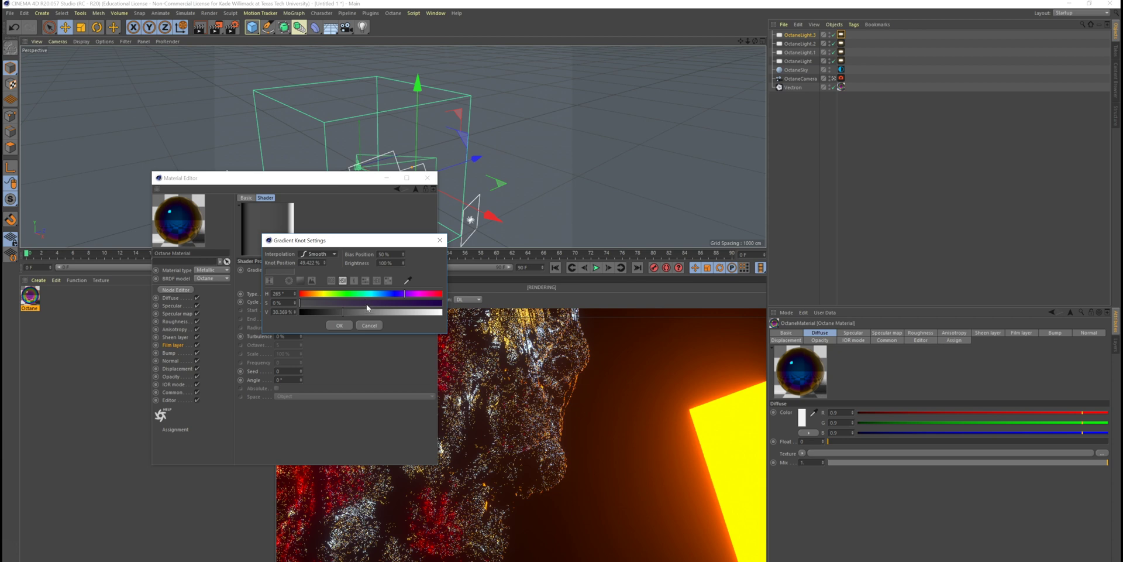
{"action": "left_click_drag", "start_coordinate": [391, 313], "coordinate": [451, 316]}
{"action": "left_click", "coordinate": [339, 325]}
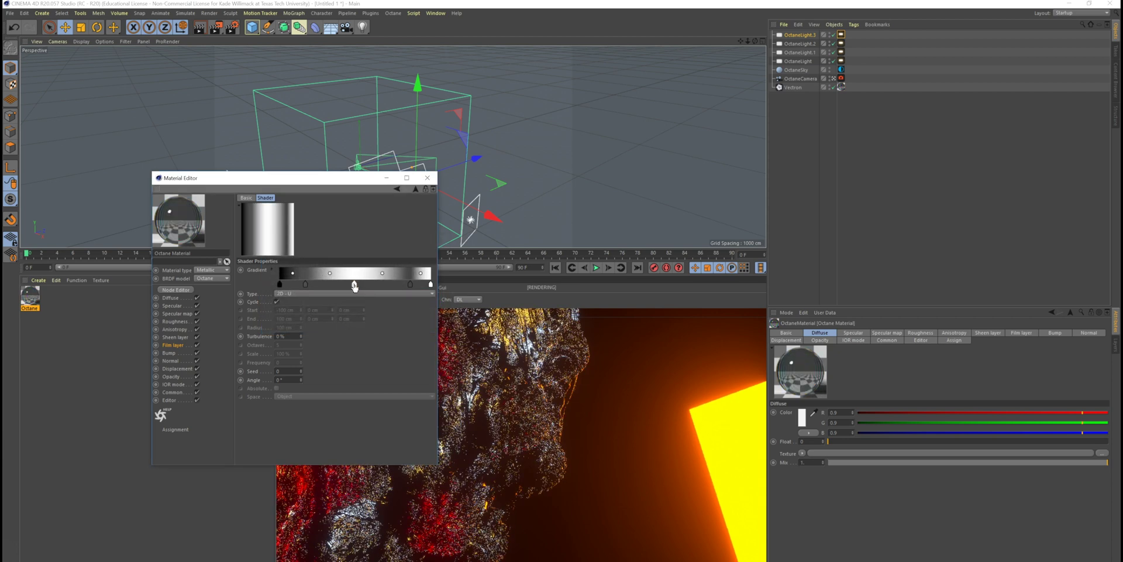
{"action": "left_click_drag", "start_coordinate": [352, 286], "coordinate": [400, 286]}
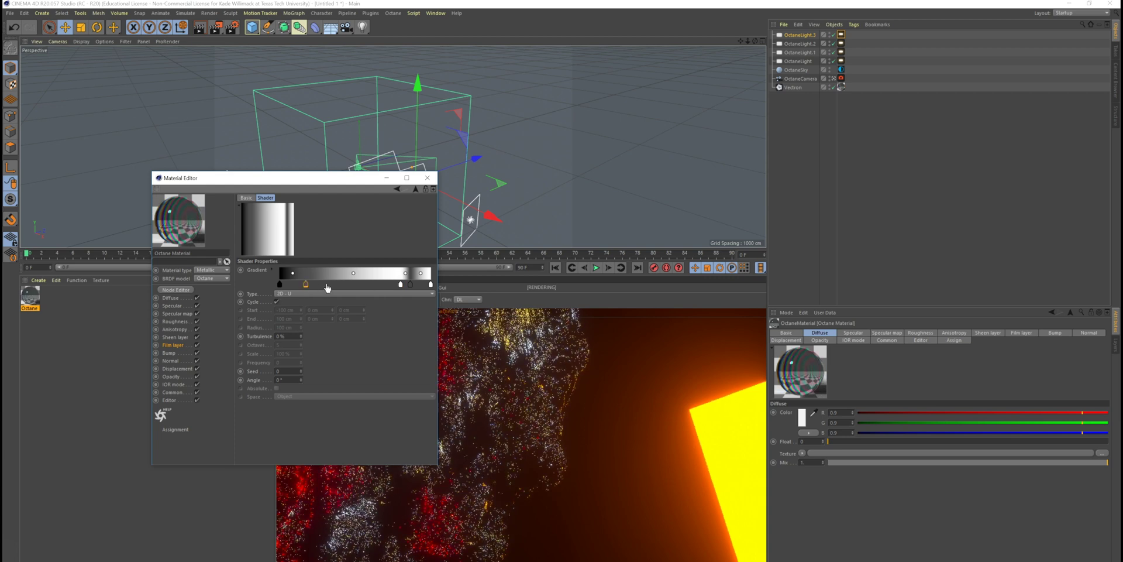
{"action": "left_click_drag", "start_coordinate": [306, 287], "coordinate": [366, 286]}
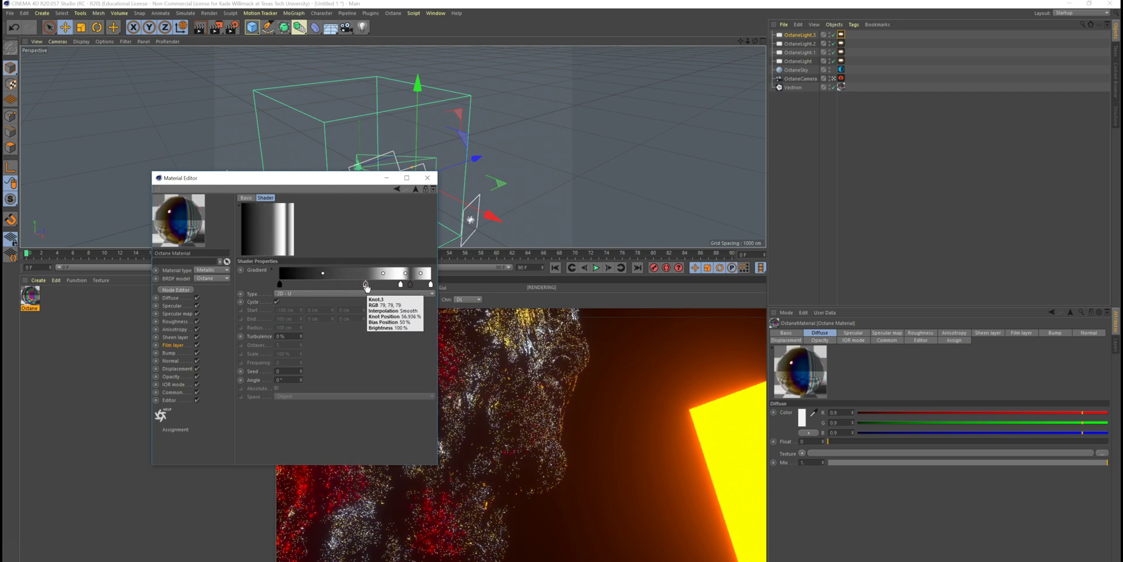
{"action": "left_click", "coordinate": [386, 285]}
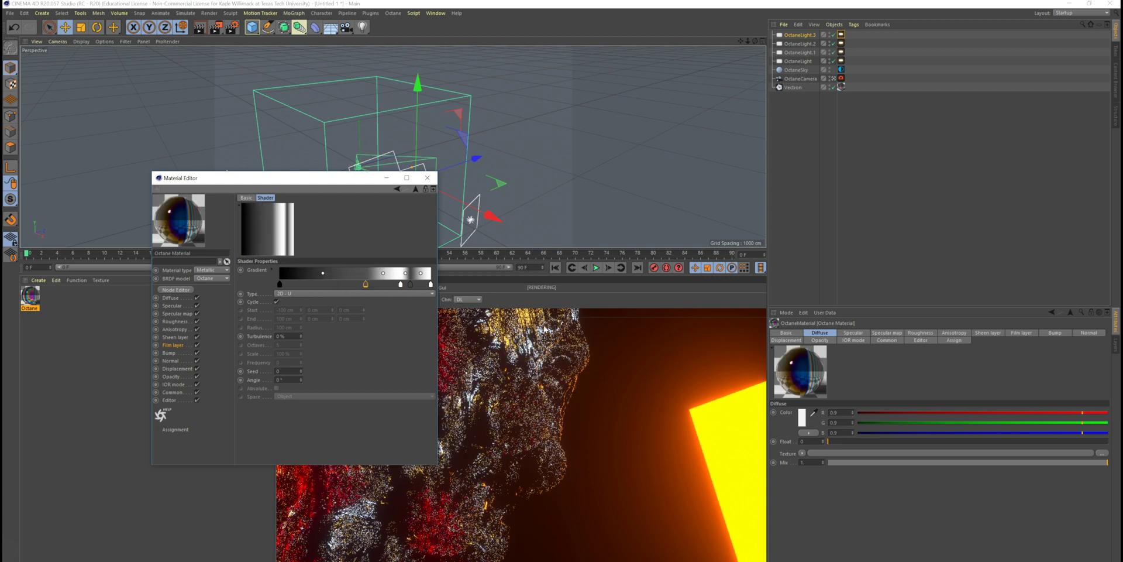
{"action": "left_click", "coordinate": [427, 177]}
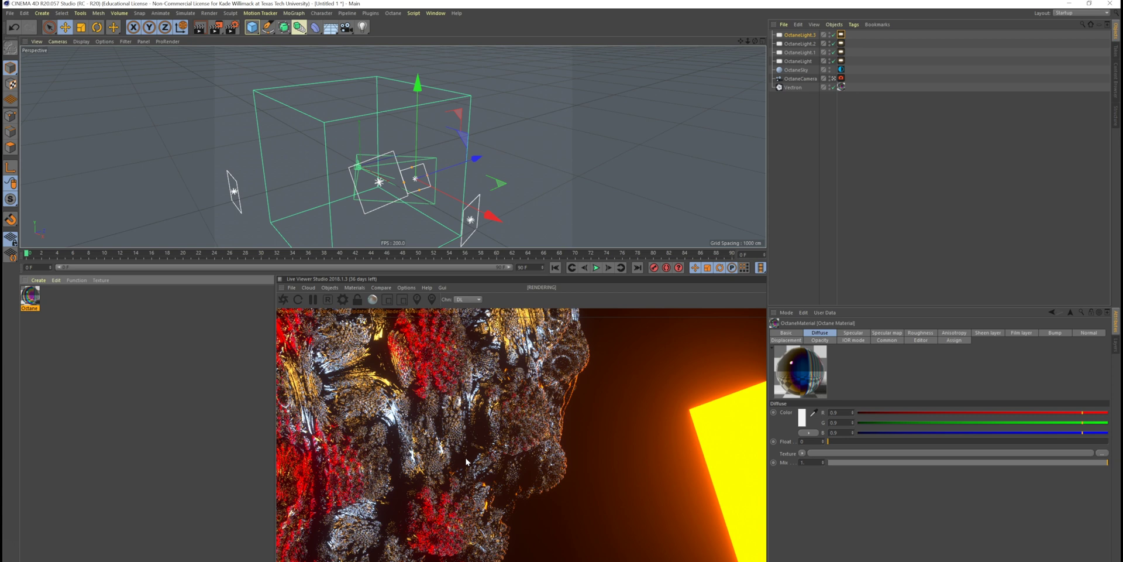
Step: In the OctaneCamera tag's Camera Imager settings, drag Highlight compression to 1
{"action": "left_click", "coordinate": [838, 78]}
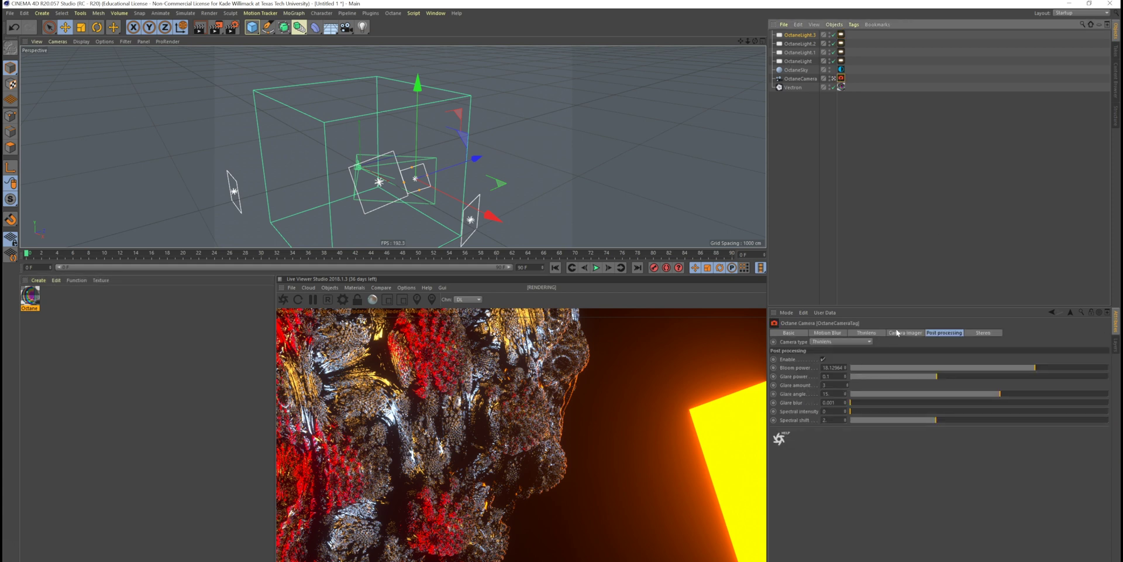
{"action": "left_click", "coordinate": [898, 332]}
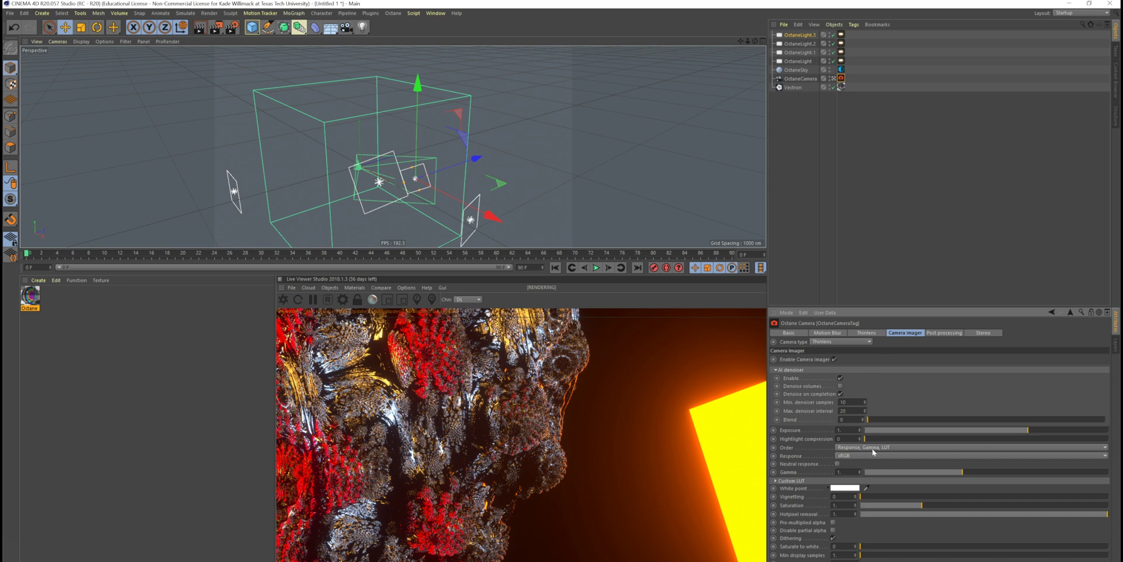
{"action": "left_click_drag", "start_coordinate": [866, 438], "coordinate": [1108, 438]}
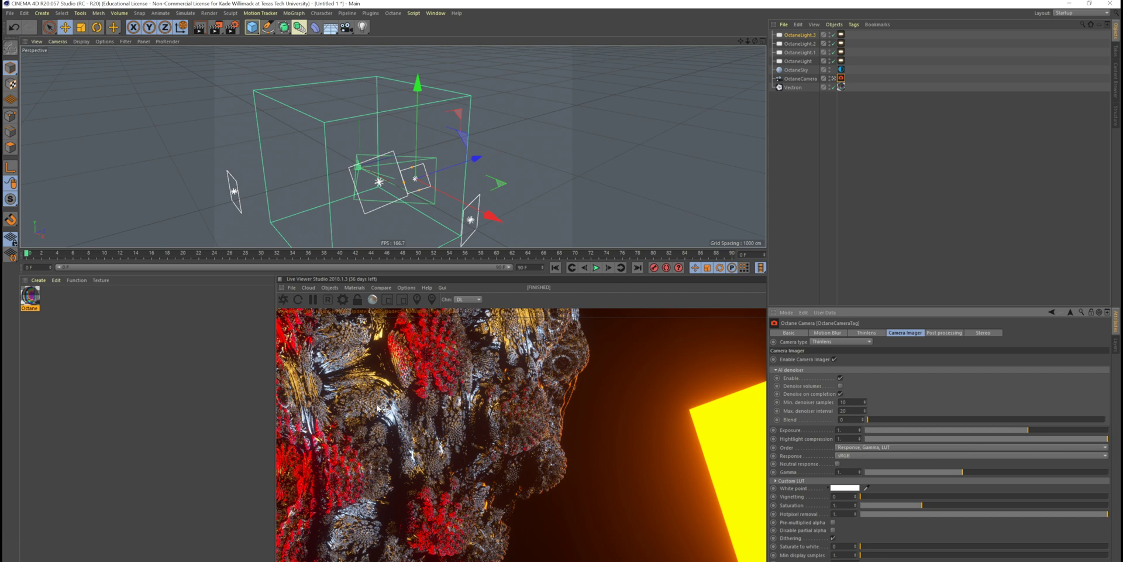
Step: Check the DirectLighting kernel in Octane Settings unchanged, then scrub the timeline to frame 90
{"action": "left_click", "coordinate": [342, 300]}
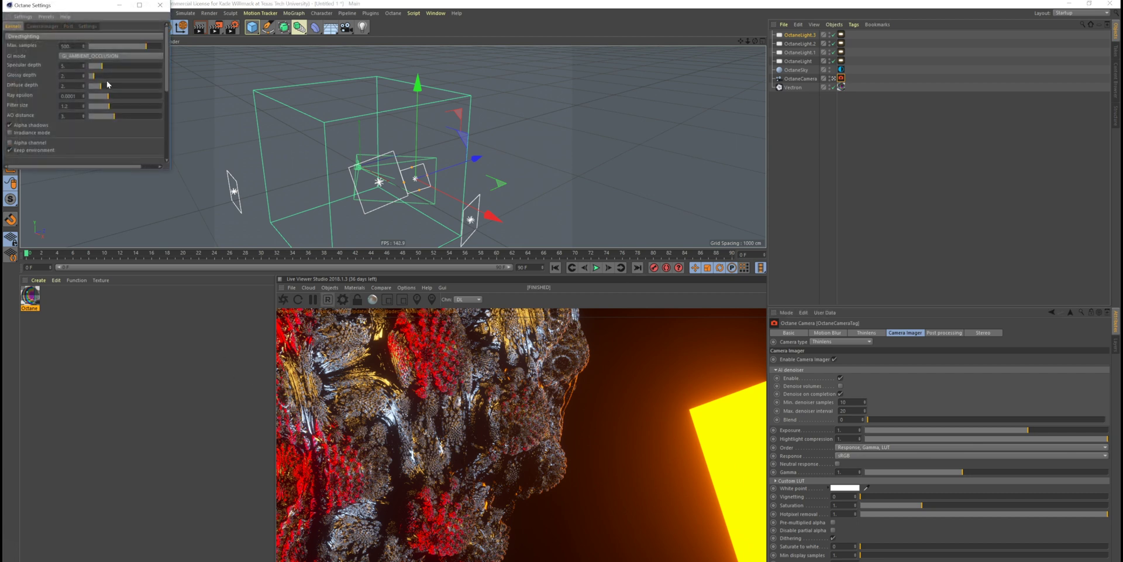
{"action": "left_click", "coordinate": [65, 37]}
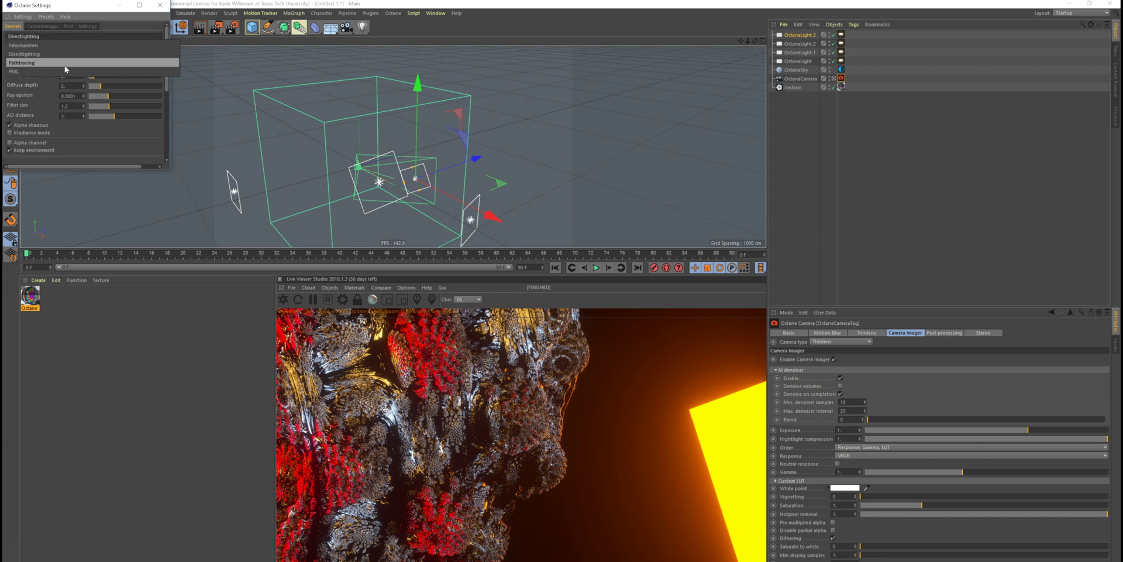
{"action": "key", "text": "Escape"}
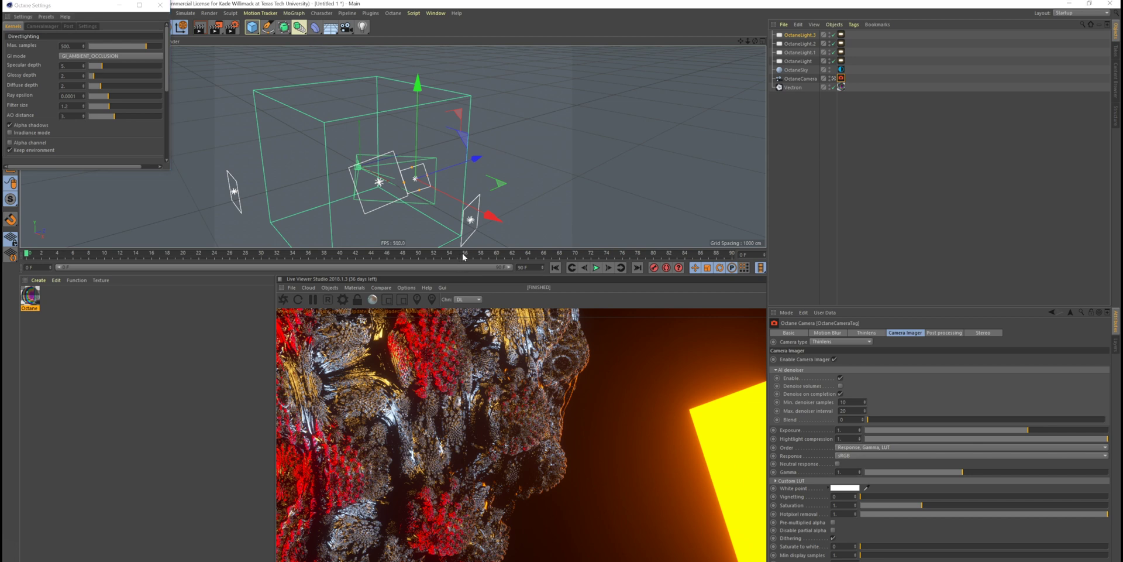
{"action": "left_click_drag", "start_coordinate": [459, 254], "coordinate": [535, 254]}
{"action": "left_click_drag", "start_coordinate": [710, 277], "coordinate": [832, 283]}
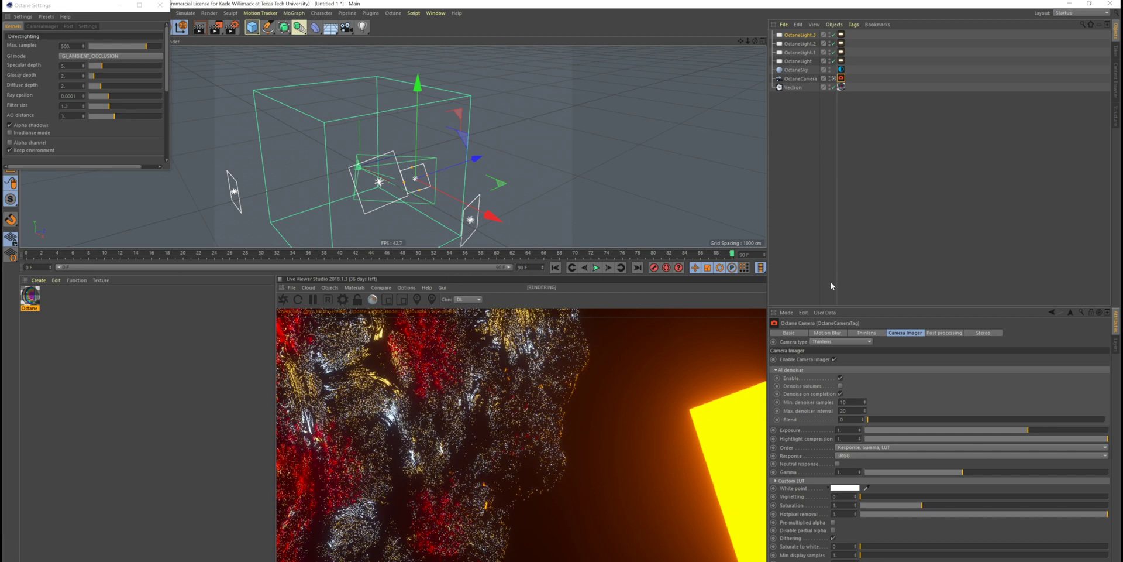